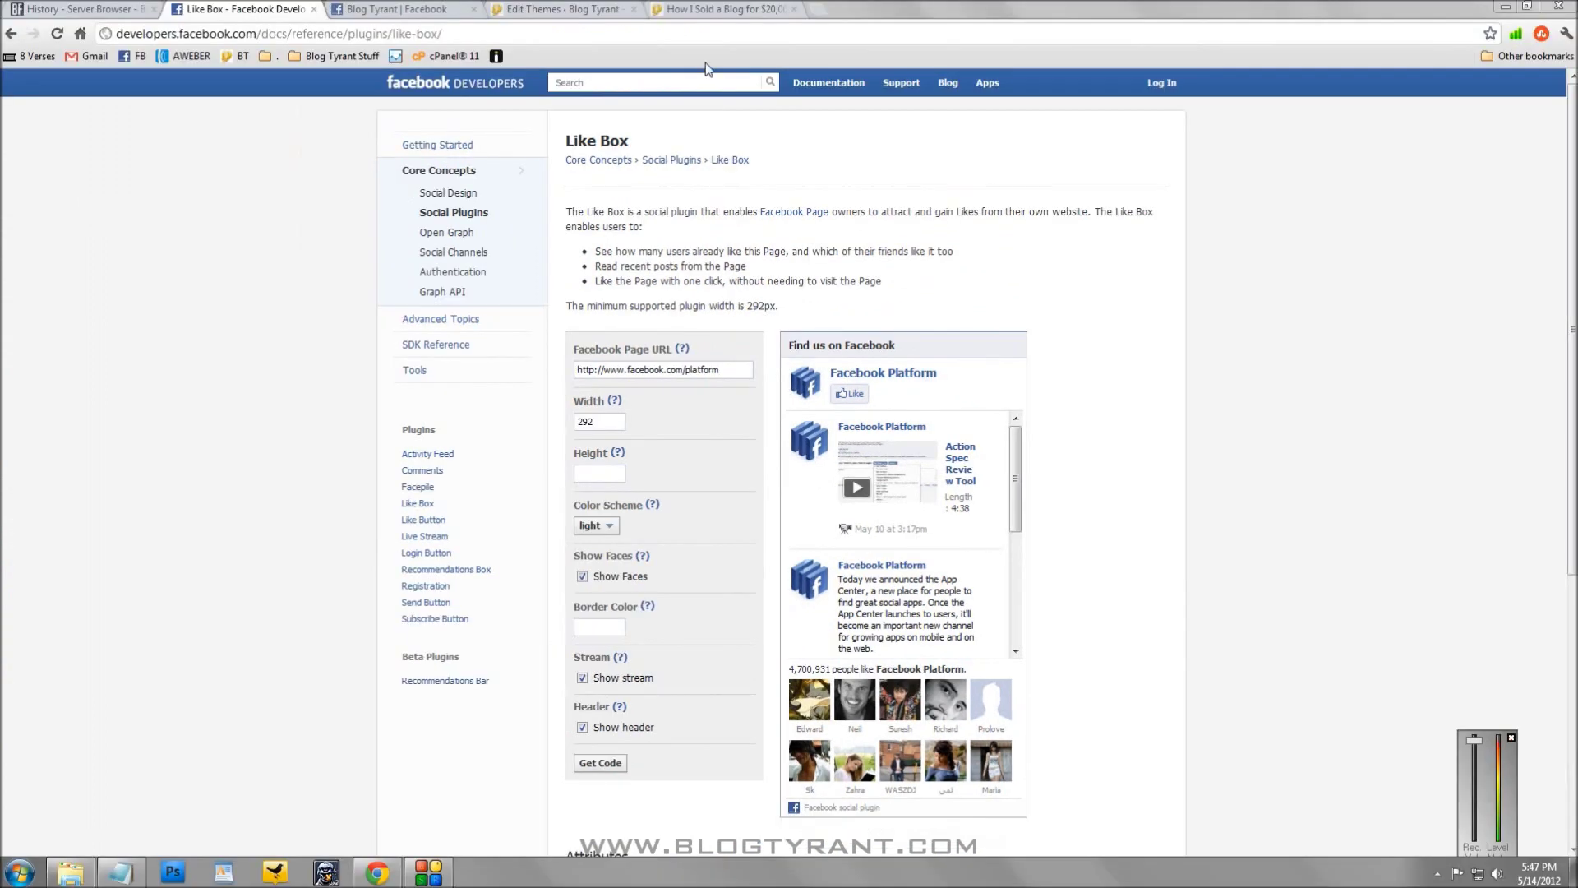
Review the blog post's current sidebar and the Blog Tyrant Facebook page, then return to the developer page.
click(711, 9)
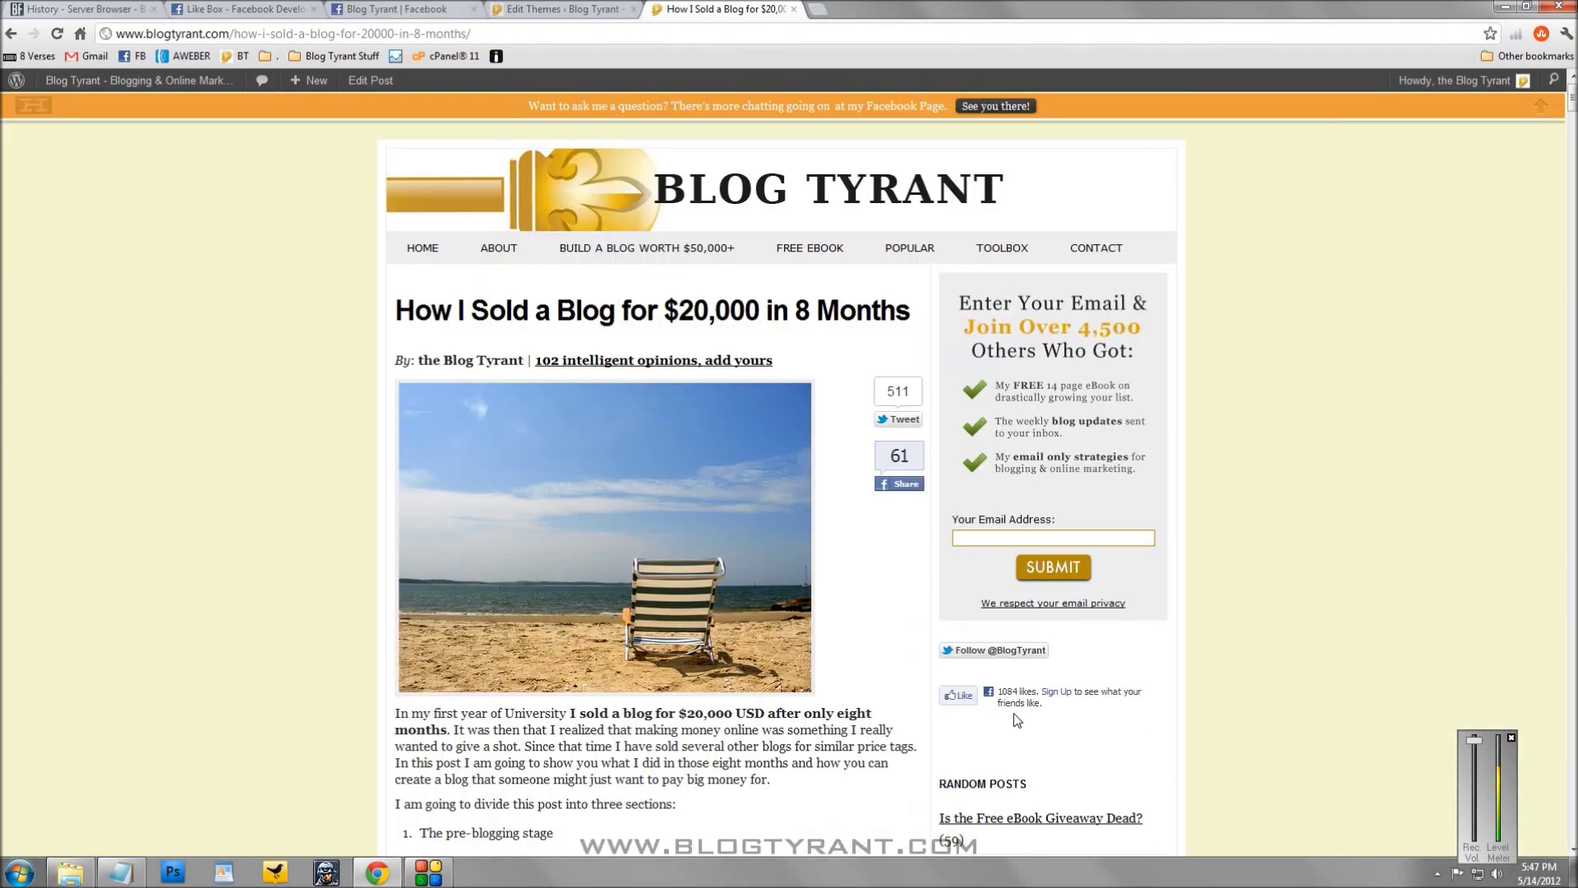
scroll(1022, 637, down, 1)
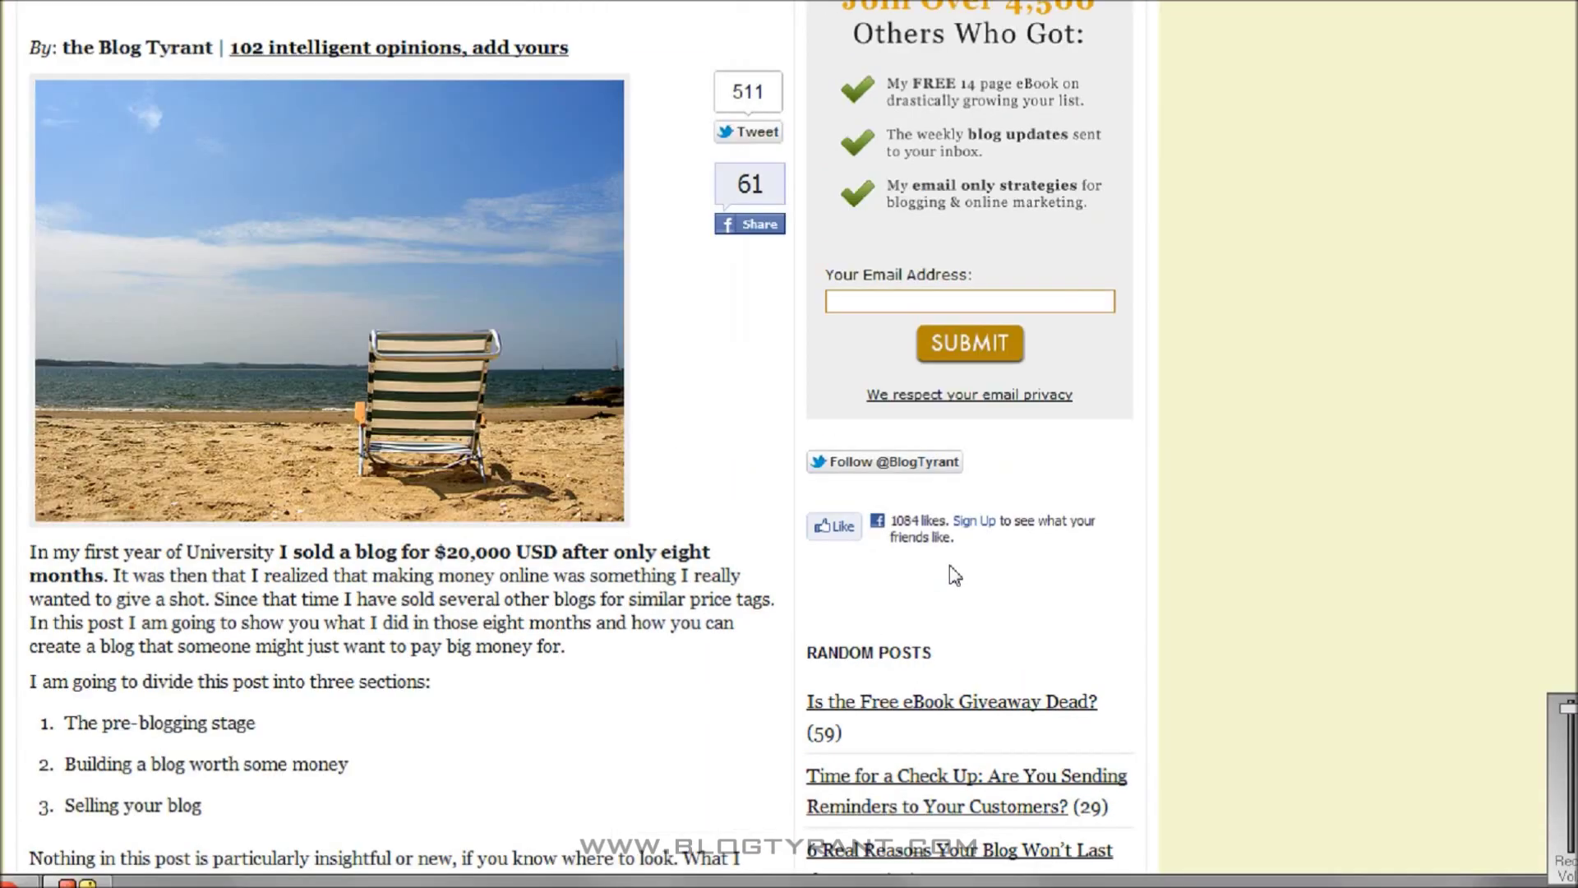
click(397, 9)
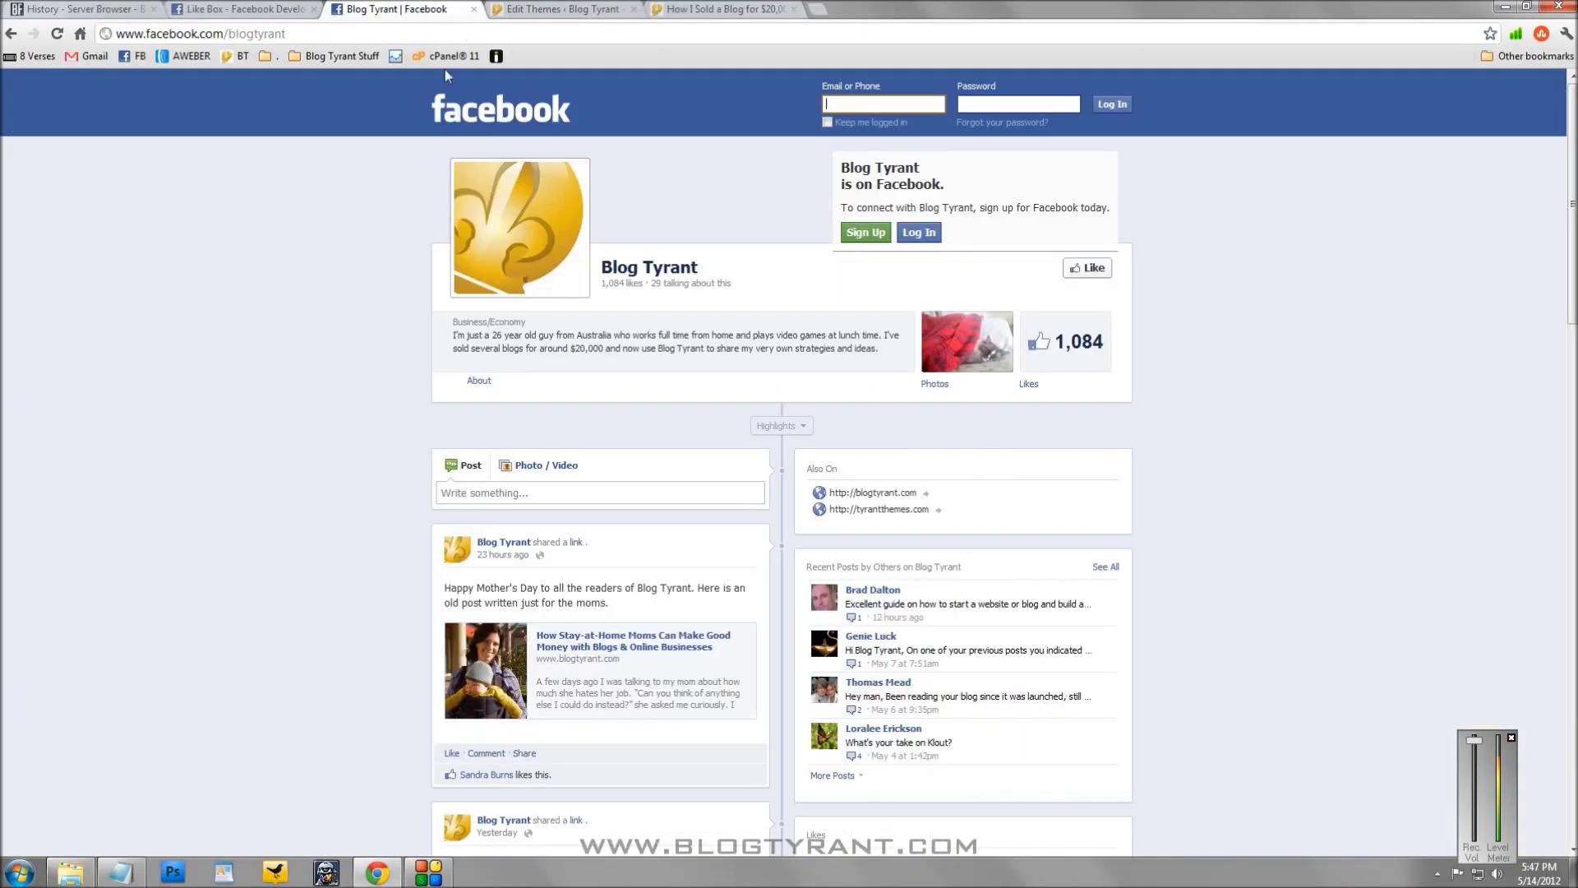
click(321, 9)
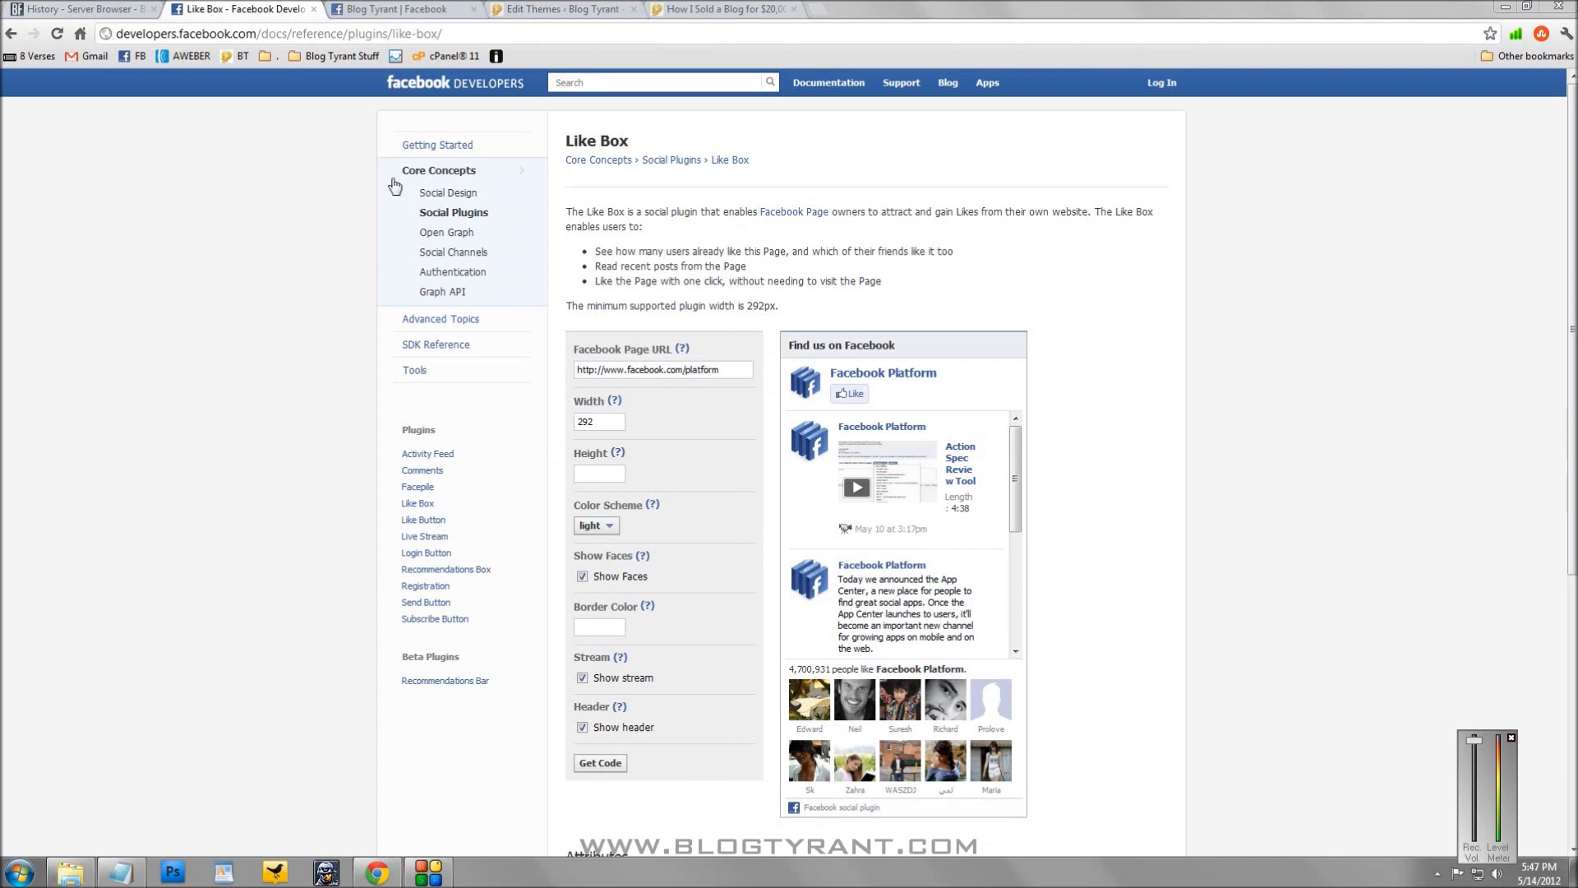
Search google.com for 'facebook like box' and open the Like Box - Facebook Developers result.
click(357, 33)
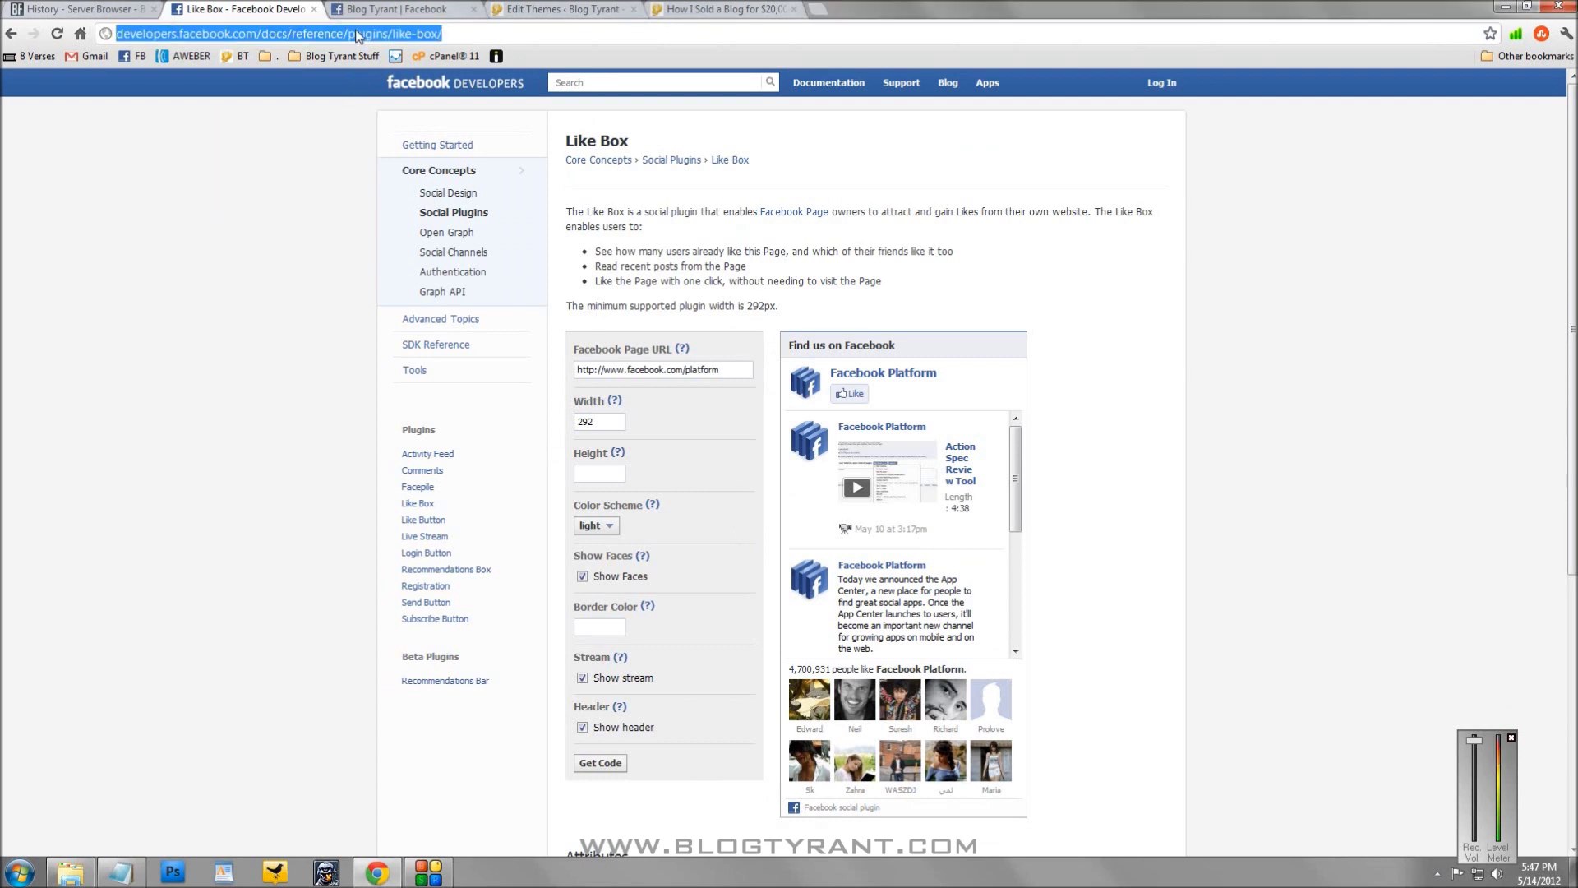
text(google.com)
key(Return)
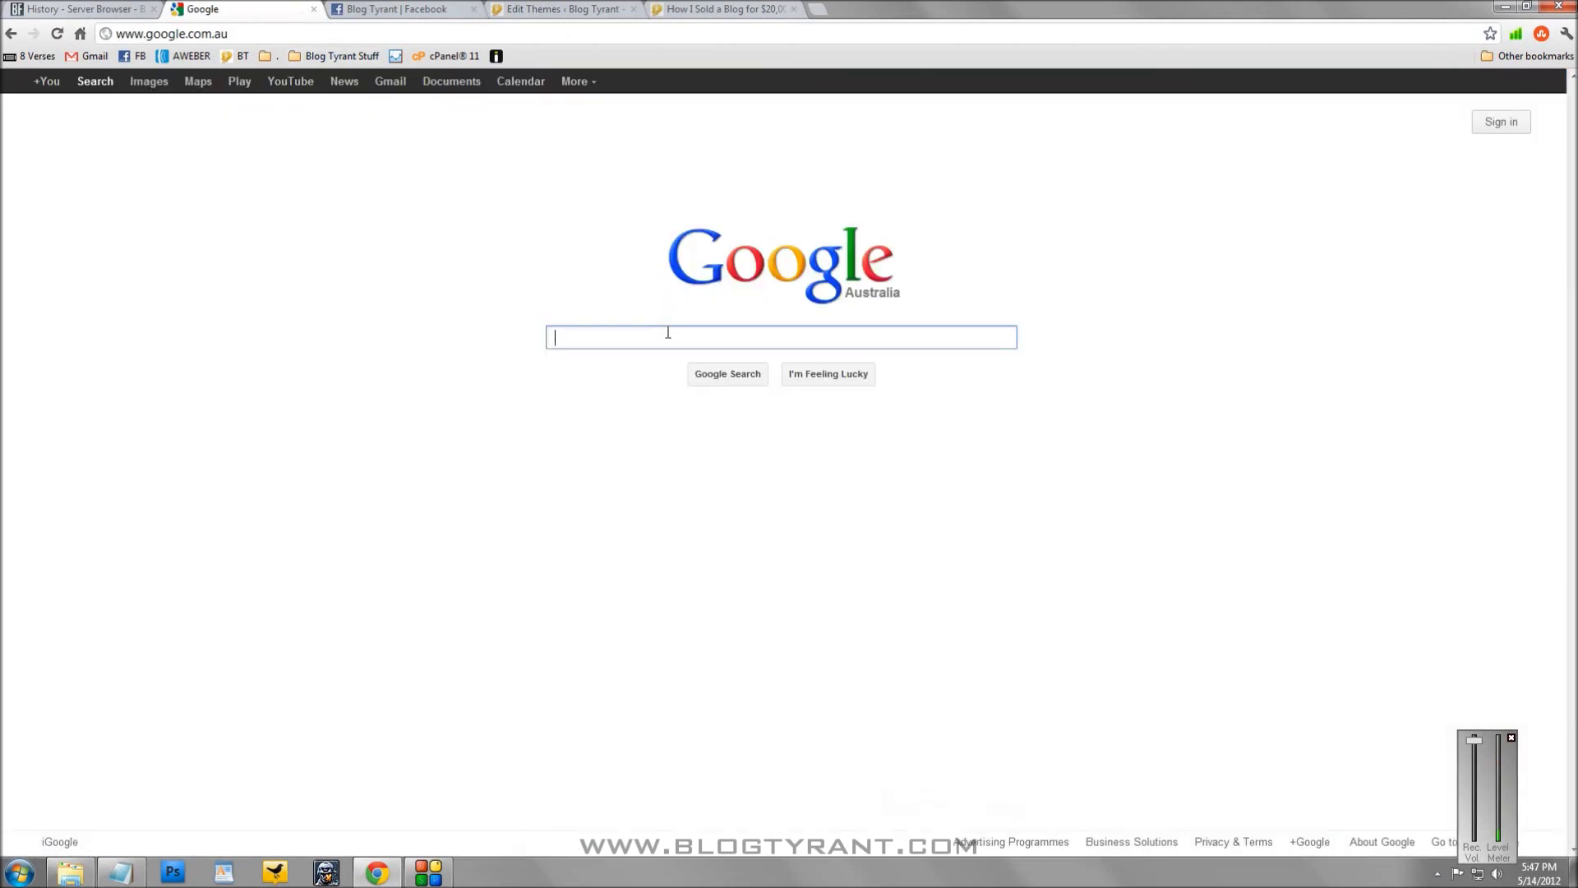
text(facebook li)
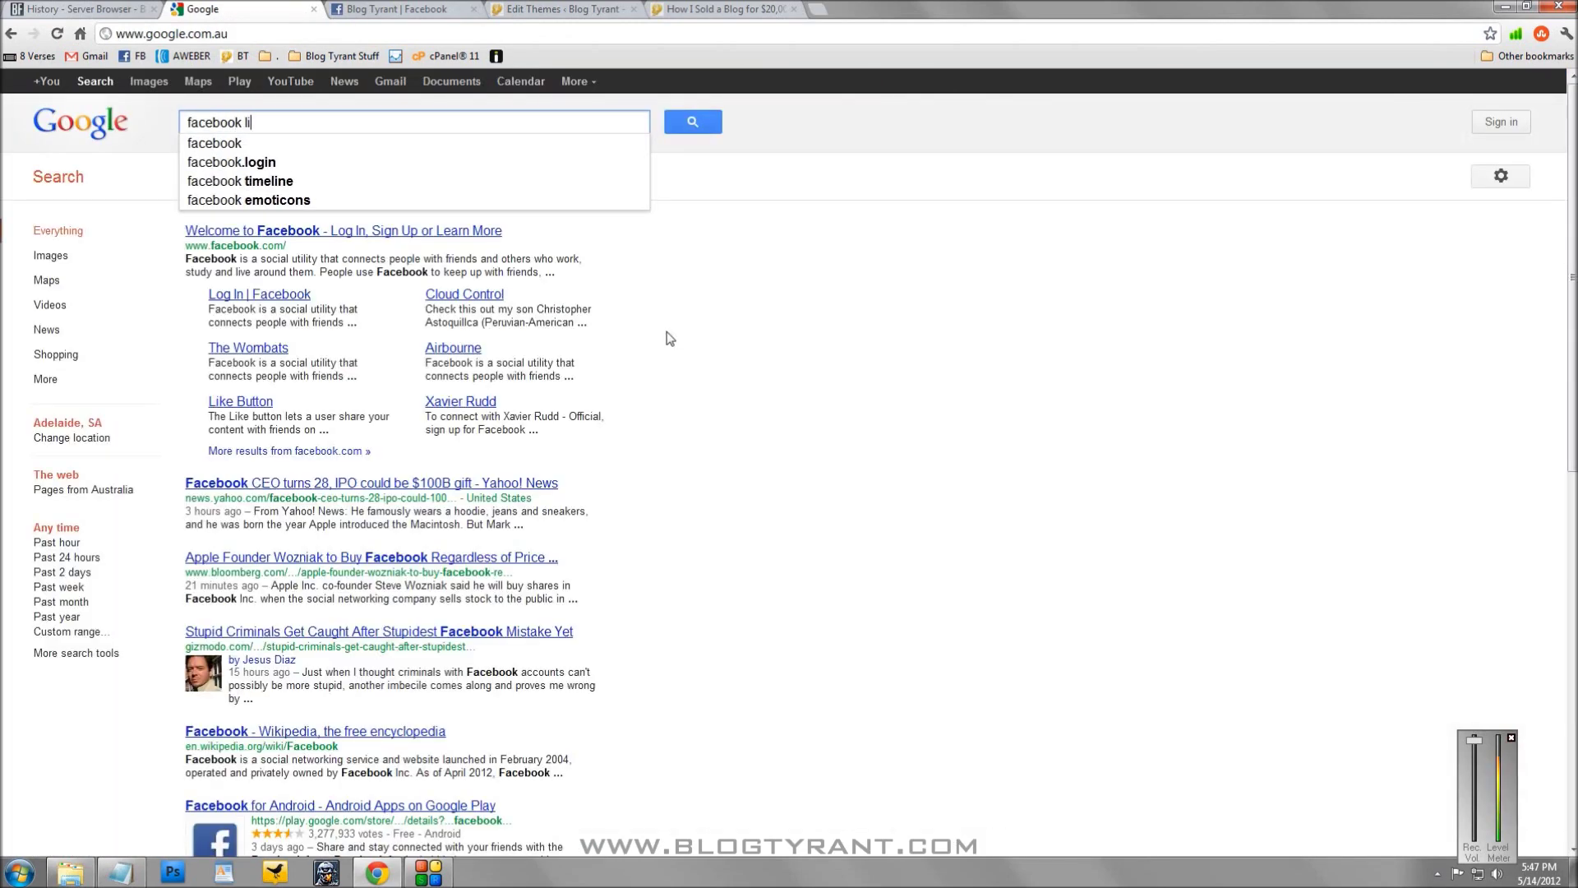
text(ke box)
key(Return)
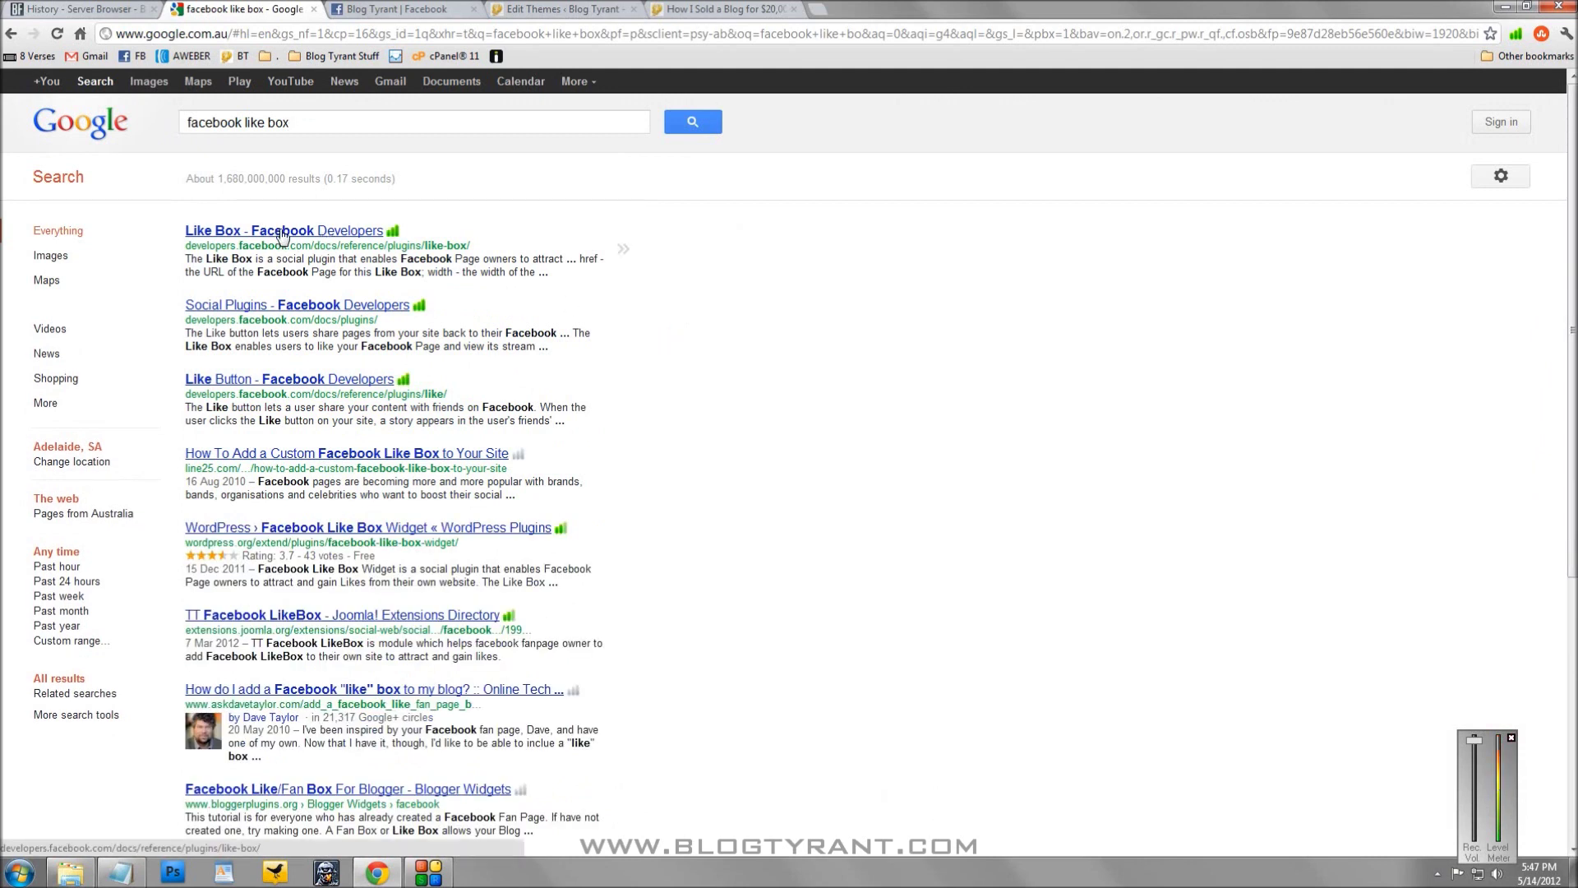
click(328, 233)
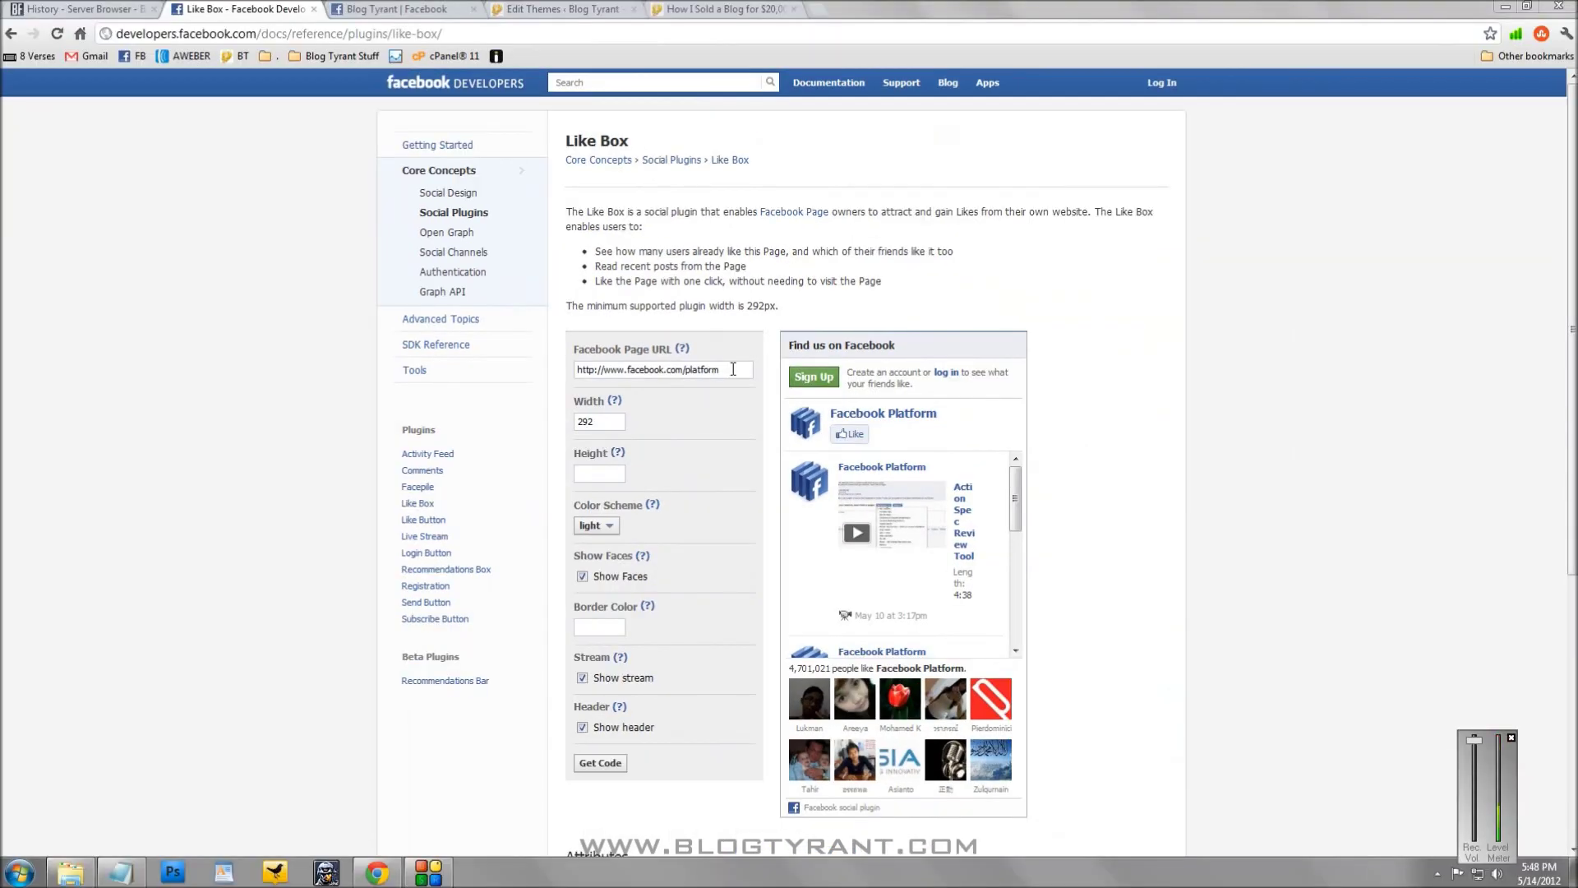
Replace 'platform' with 'blogtyrant' in the Facebook Page URL so the preview shows Blog Tyrant.
click(733, 369)
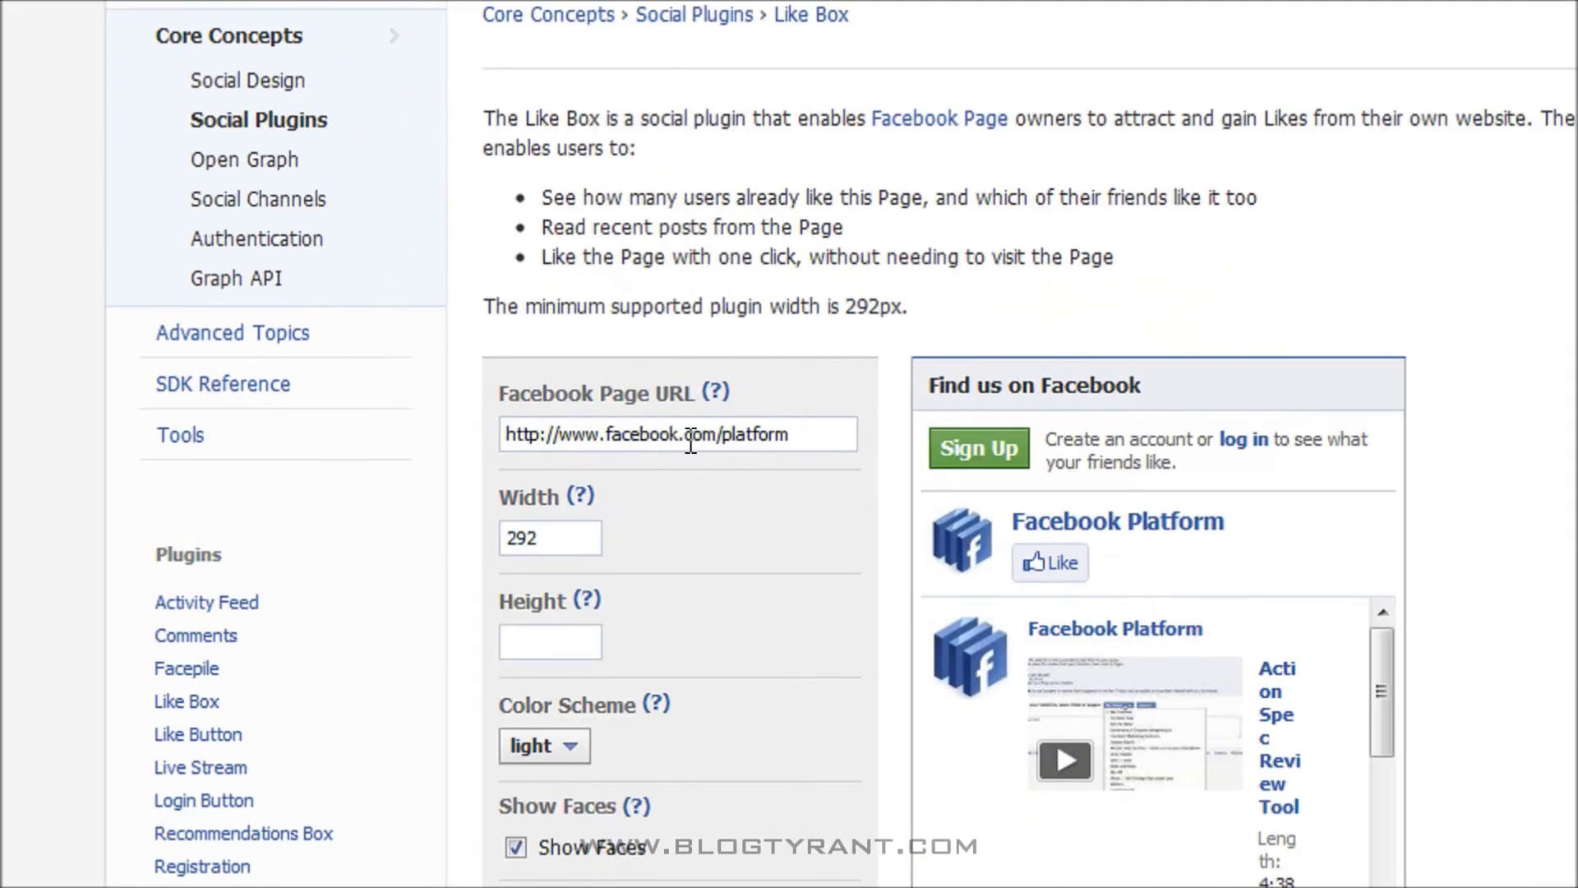
click(806, 436)
key(BackSpace)
key(BackSpace)
key(BackSpace)
key(BackSpace)
key(BackSpace)
key(BackSpace)
key(BackSpace)
key(BackSpace)
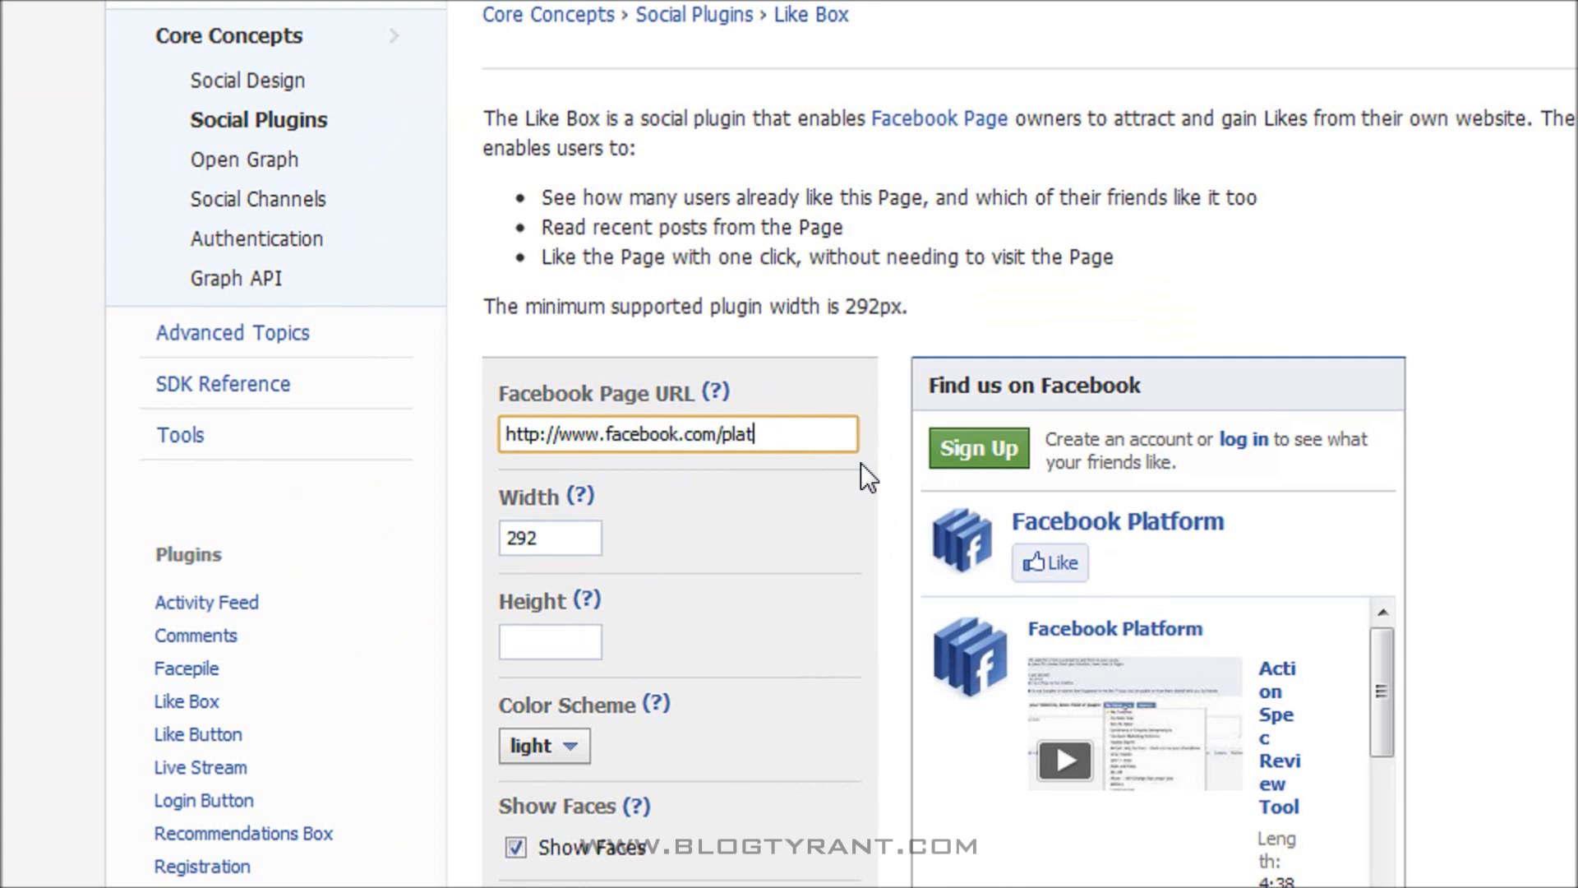
text(blogtyrant)
click(856, 472)
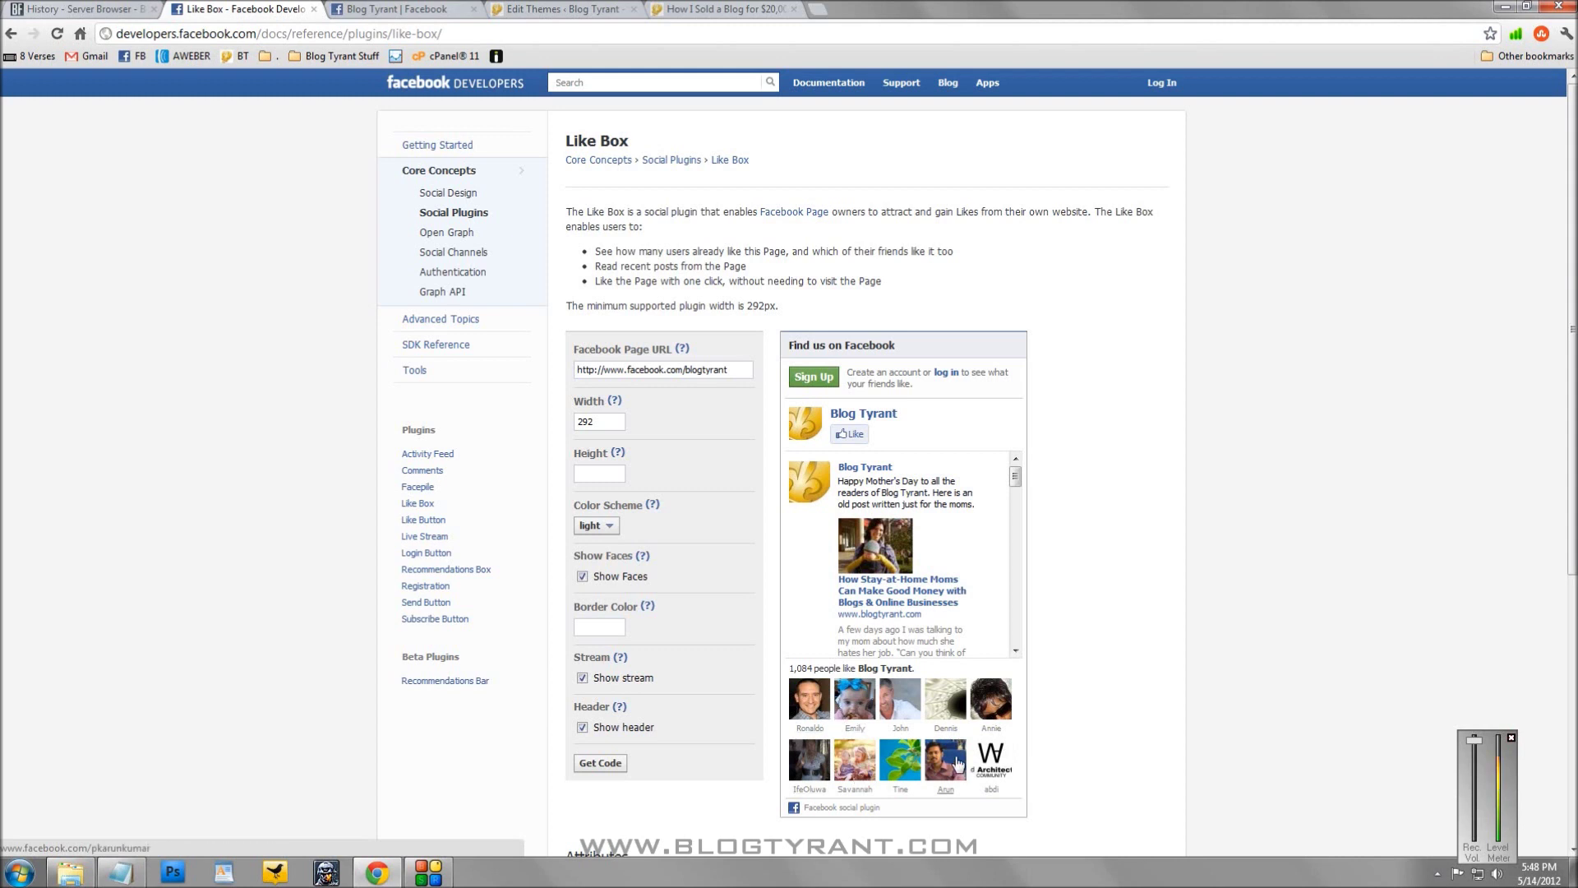
triple_click(708, 368)
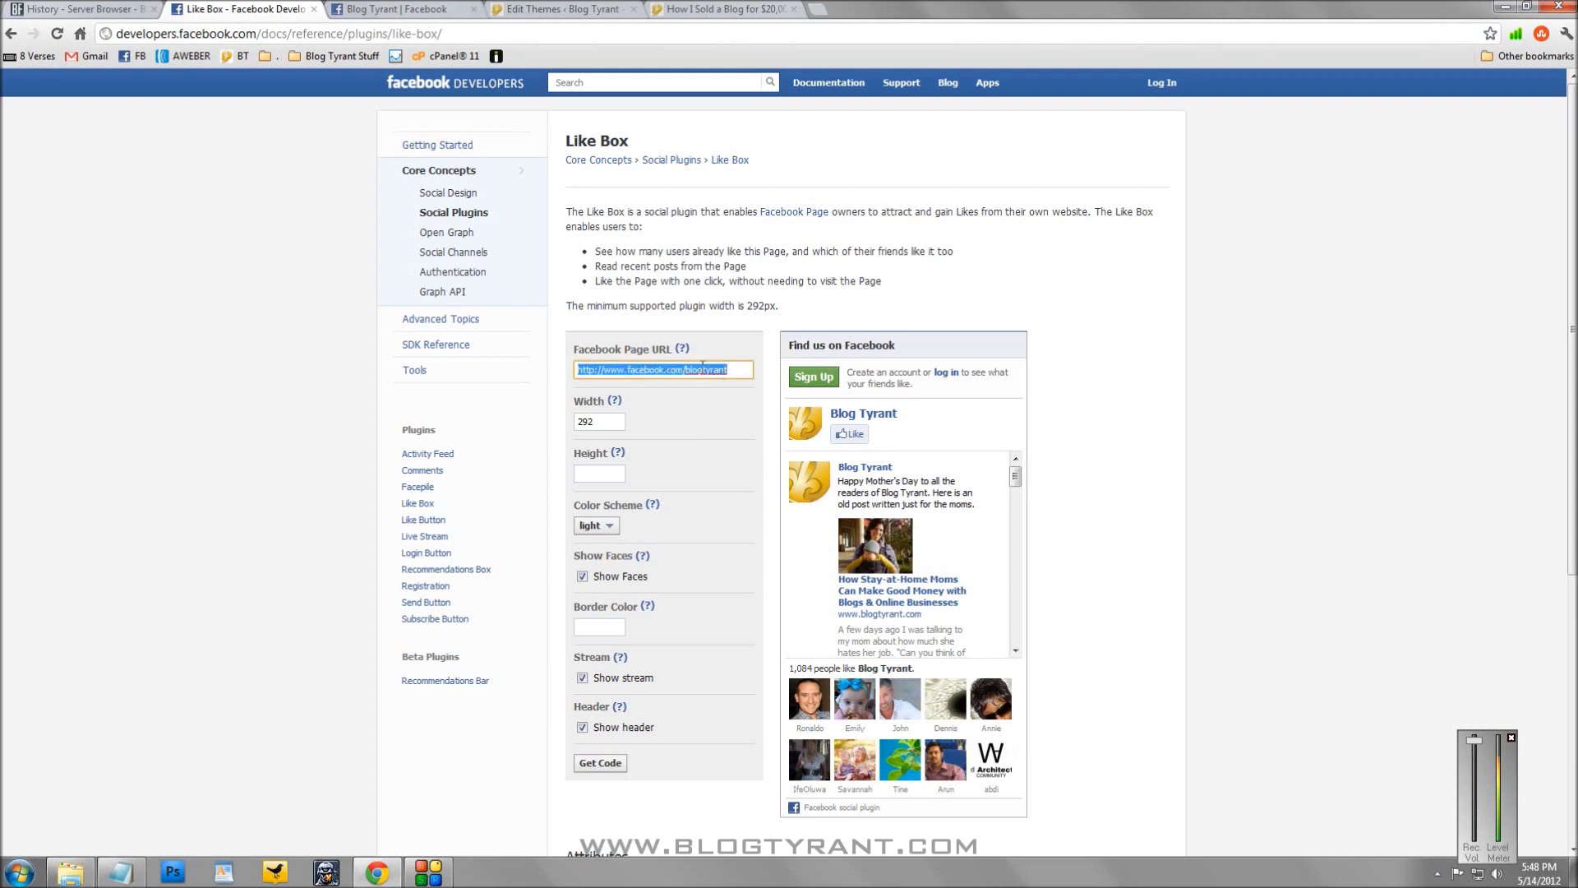
click(438, 8)
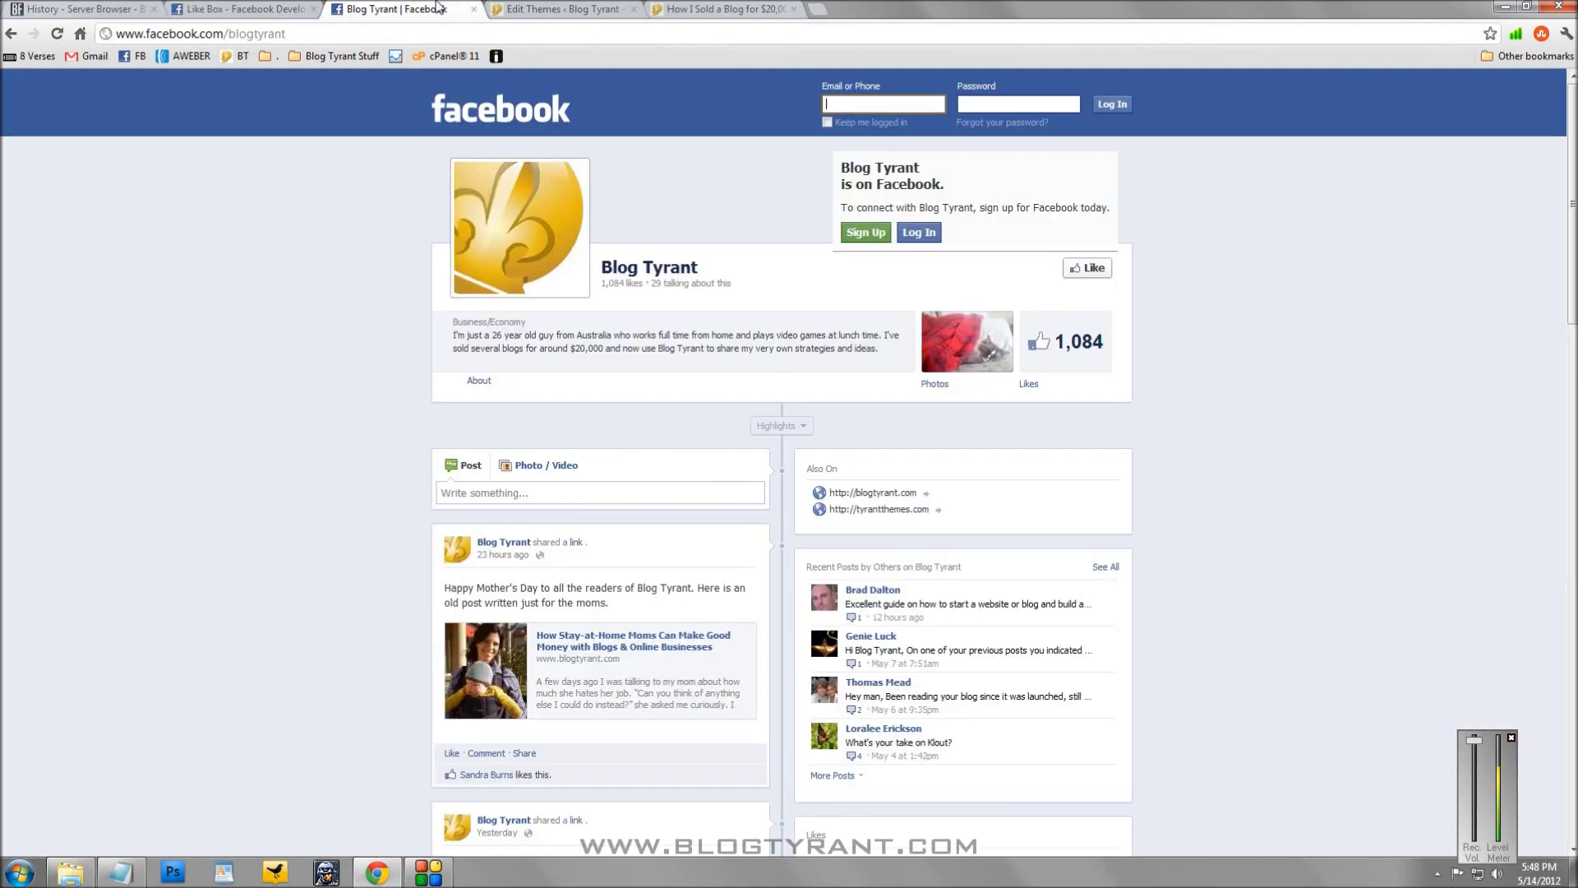
click(300, 37)
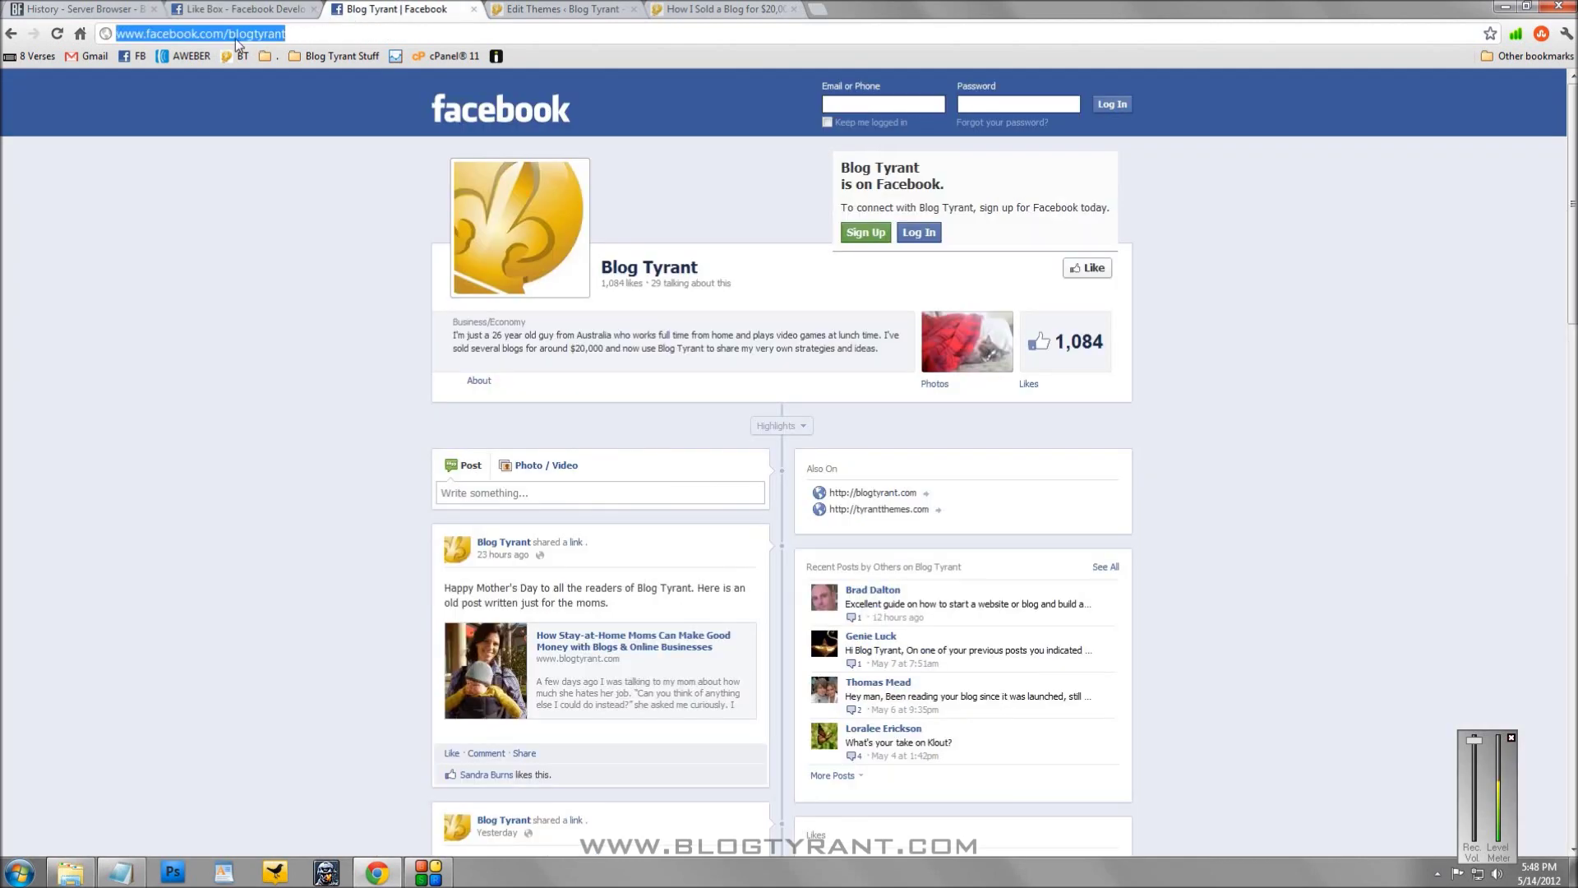
click(156, 37)
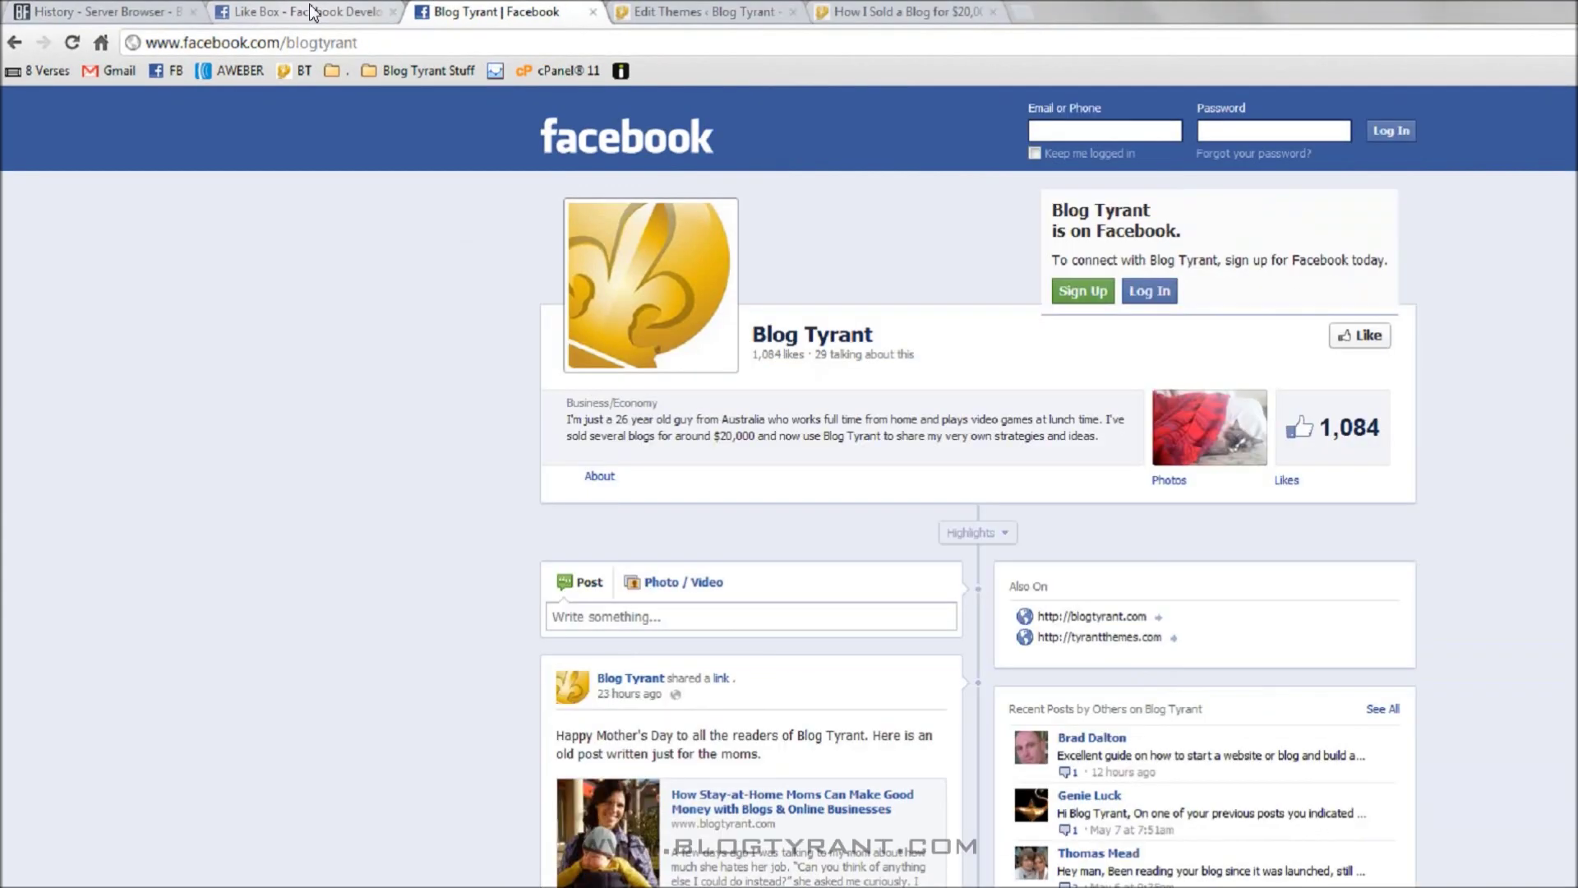
click(496, 10)
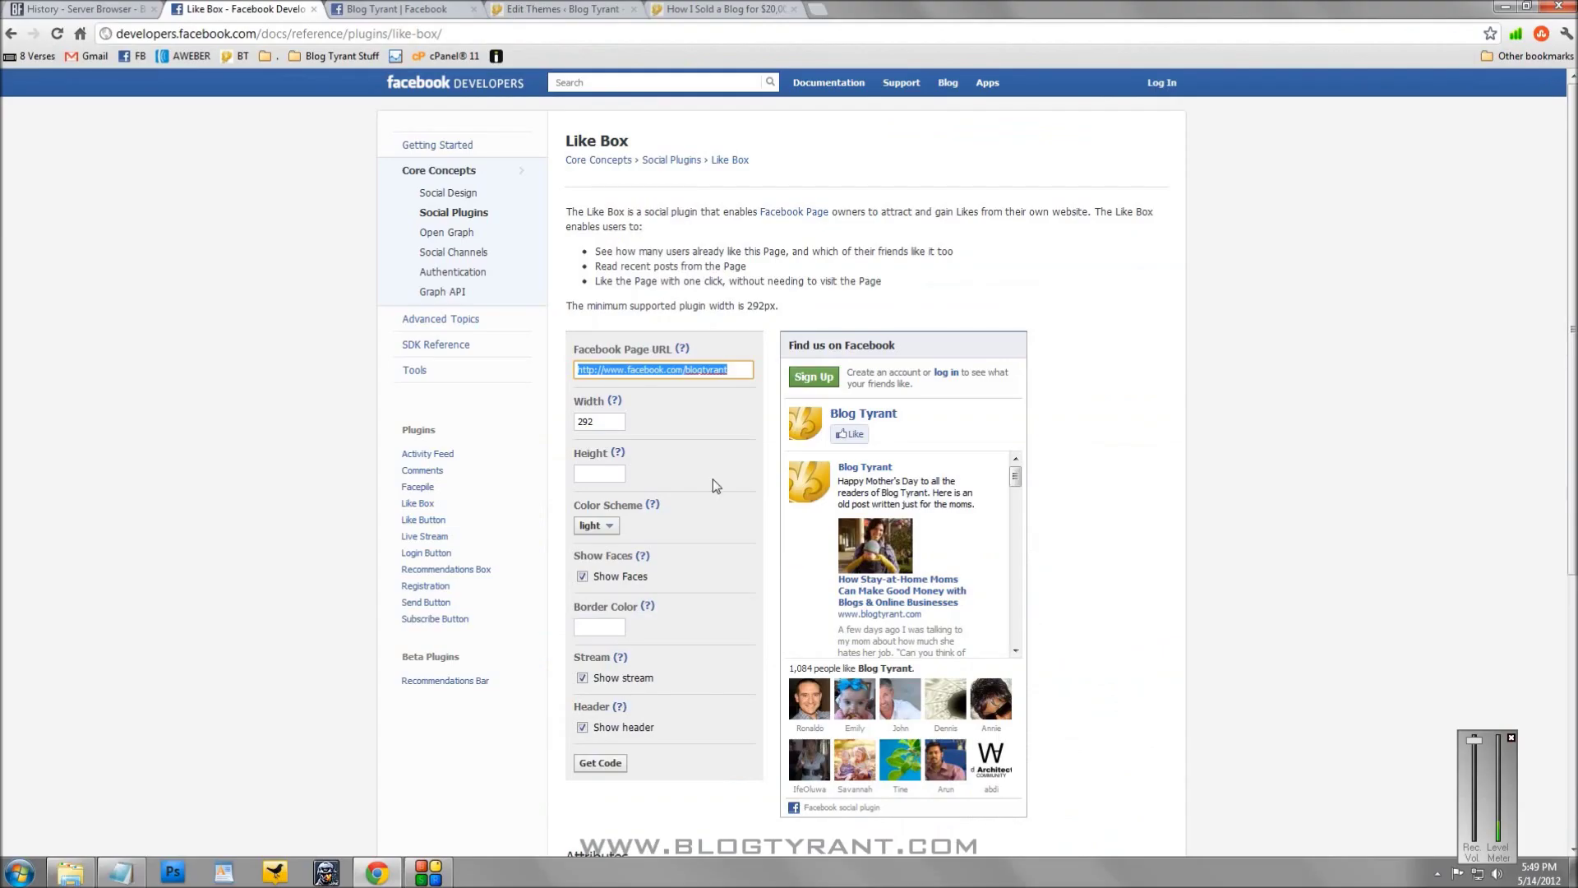
click(617, 424)
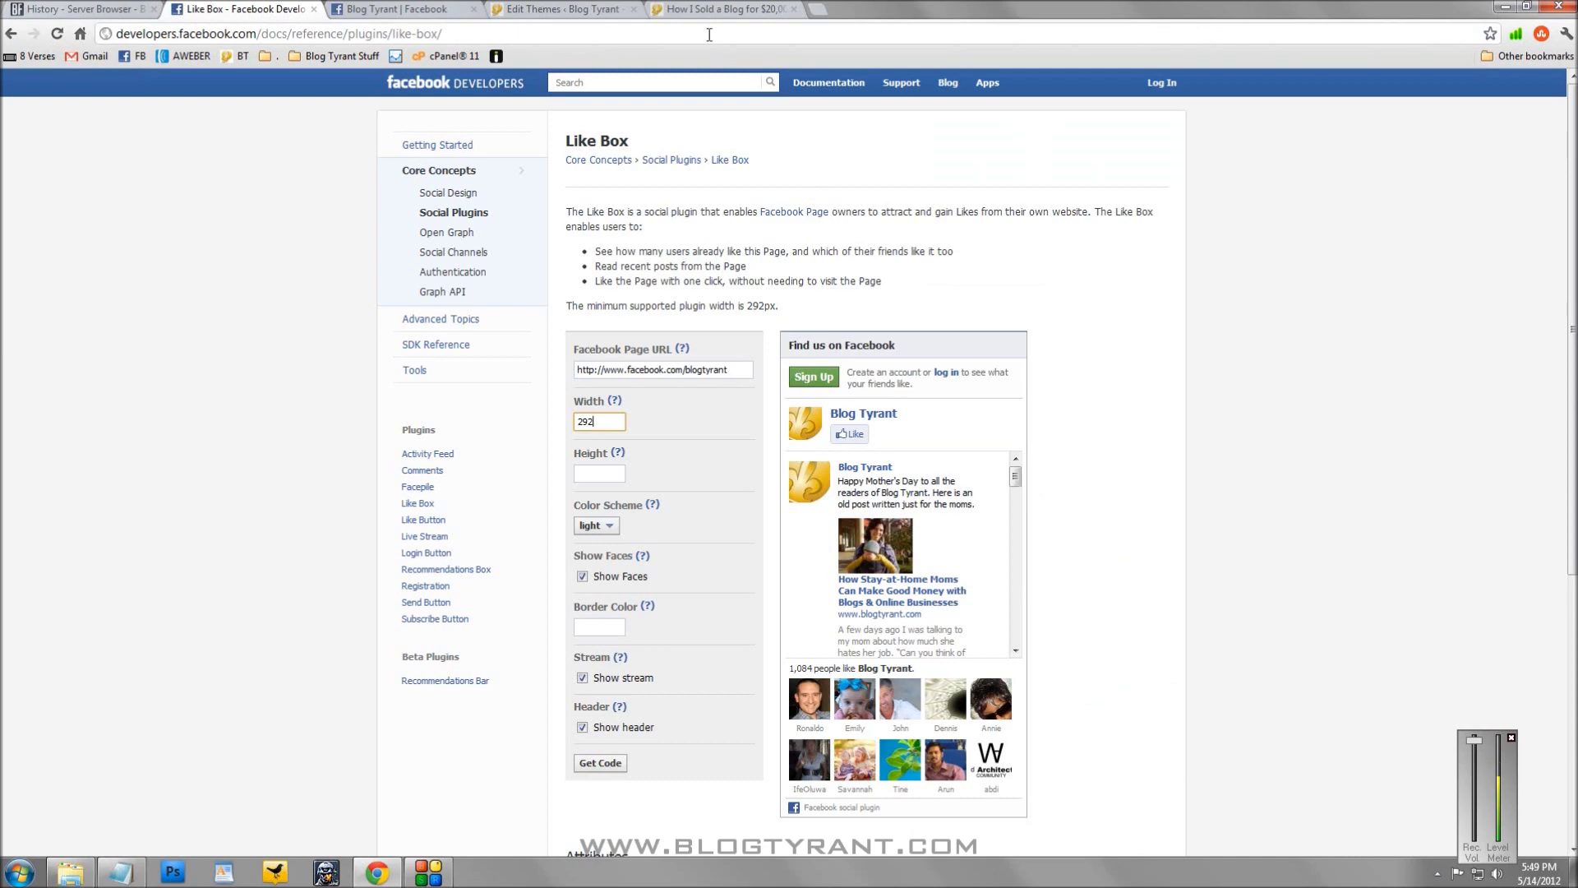
click(694, 10)
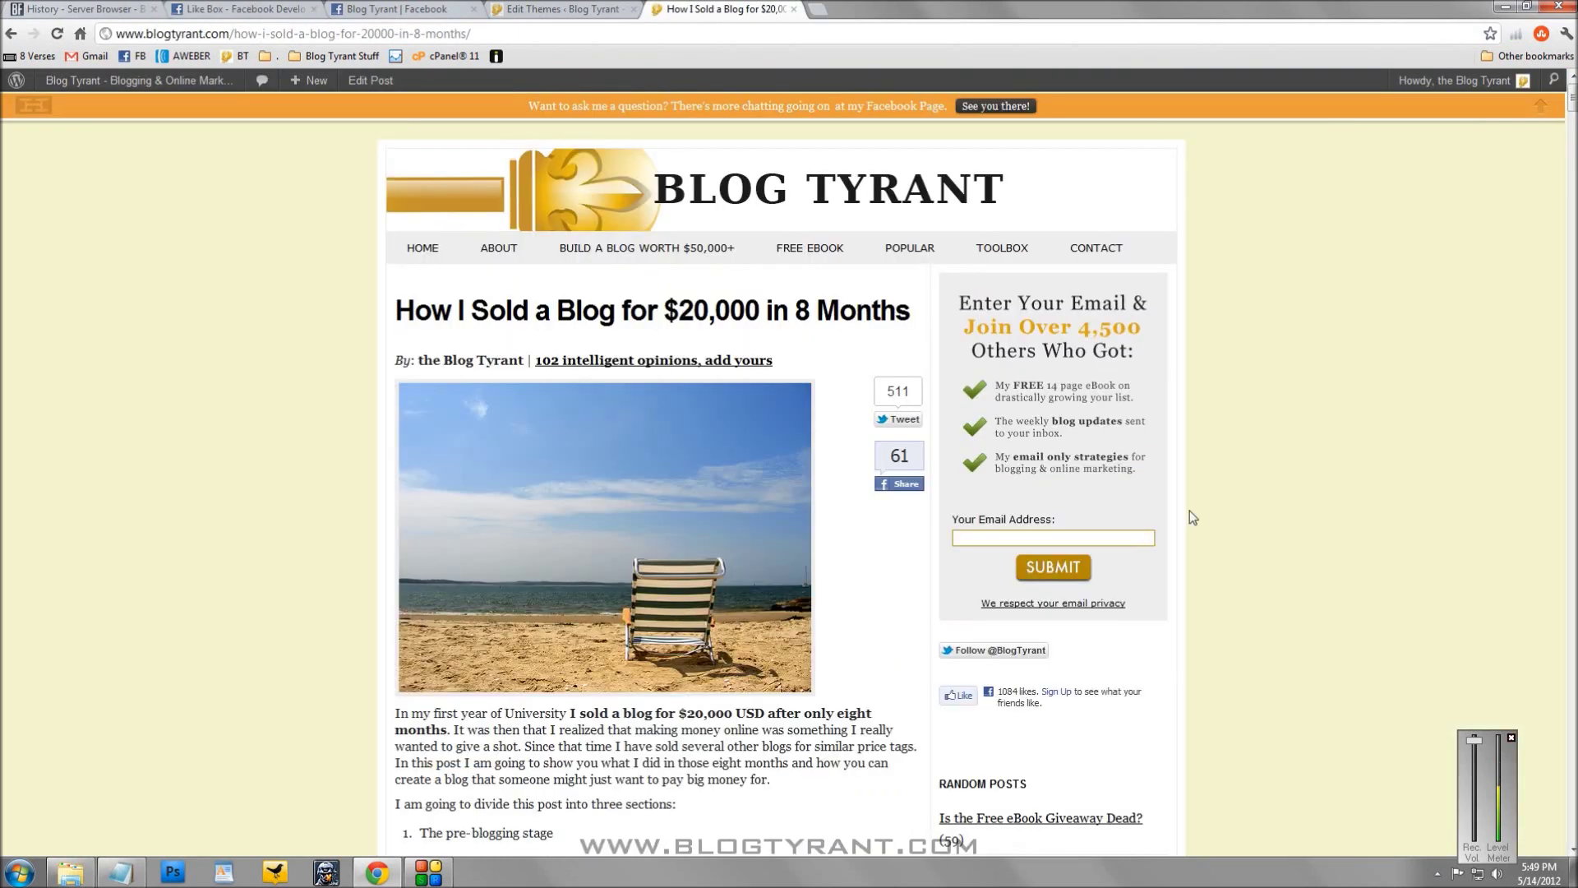
scroll(1027, 580, down, 2)
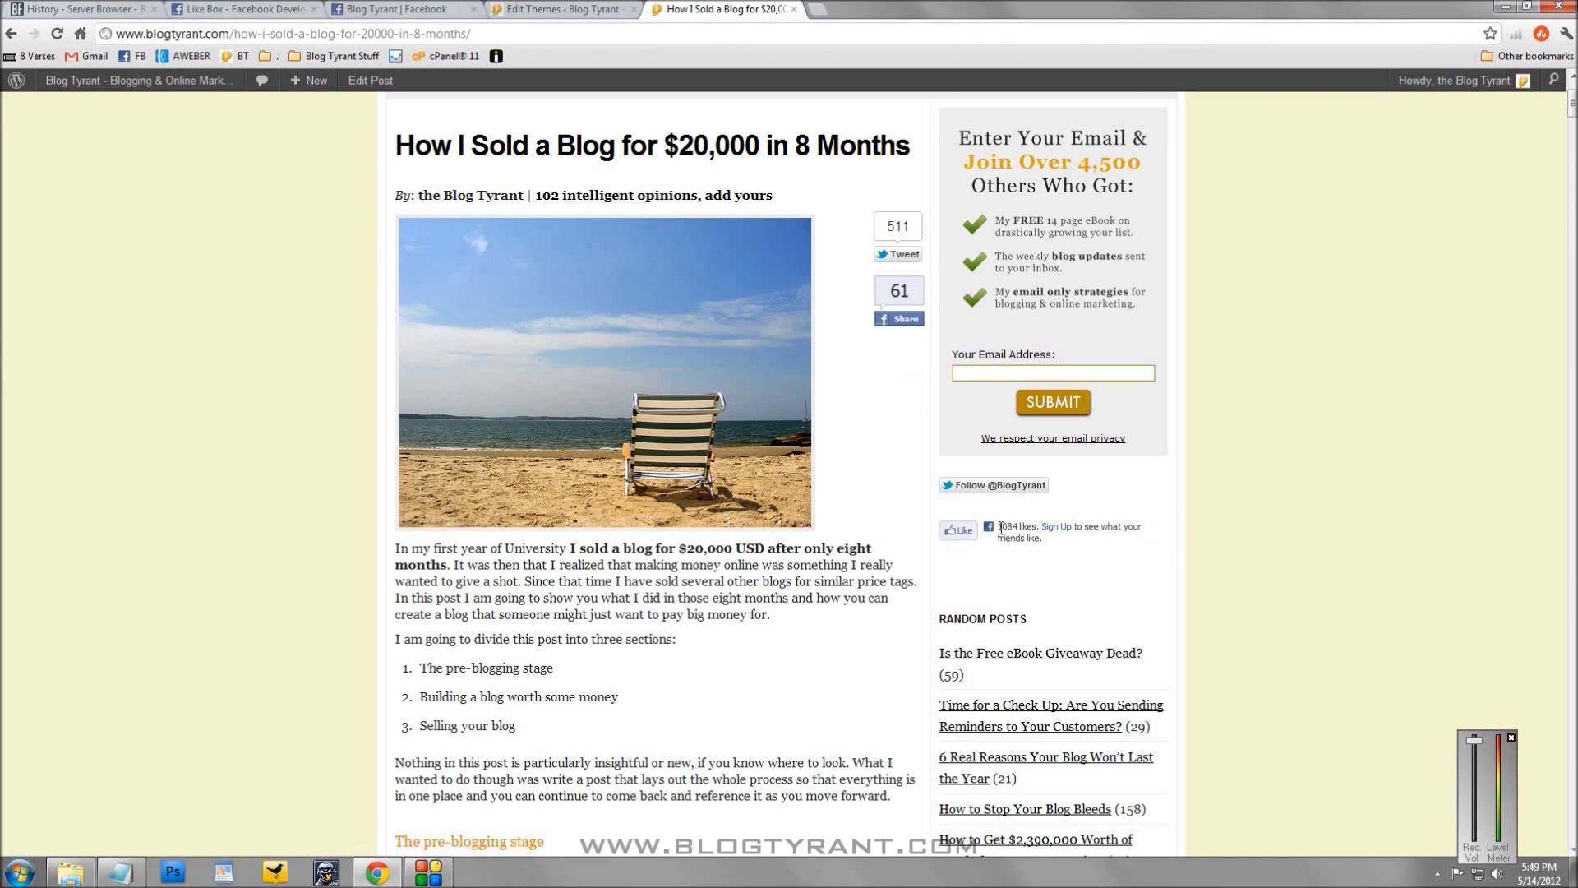
drag(1000, 526, 1243, 534)
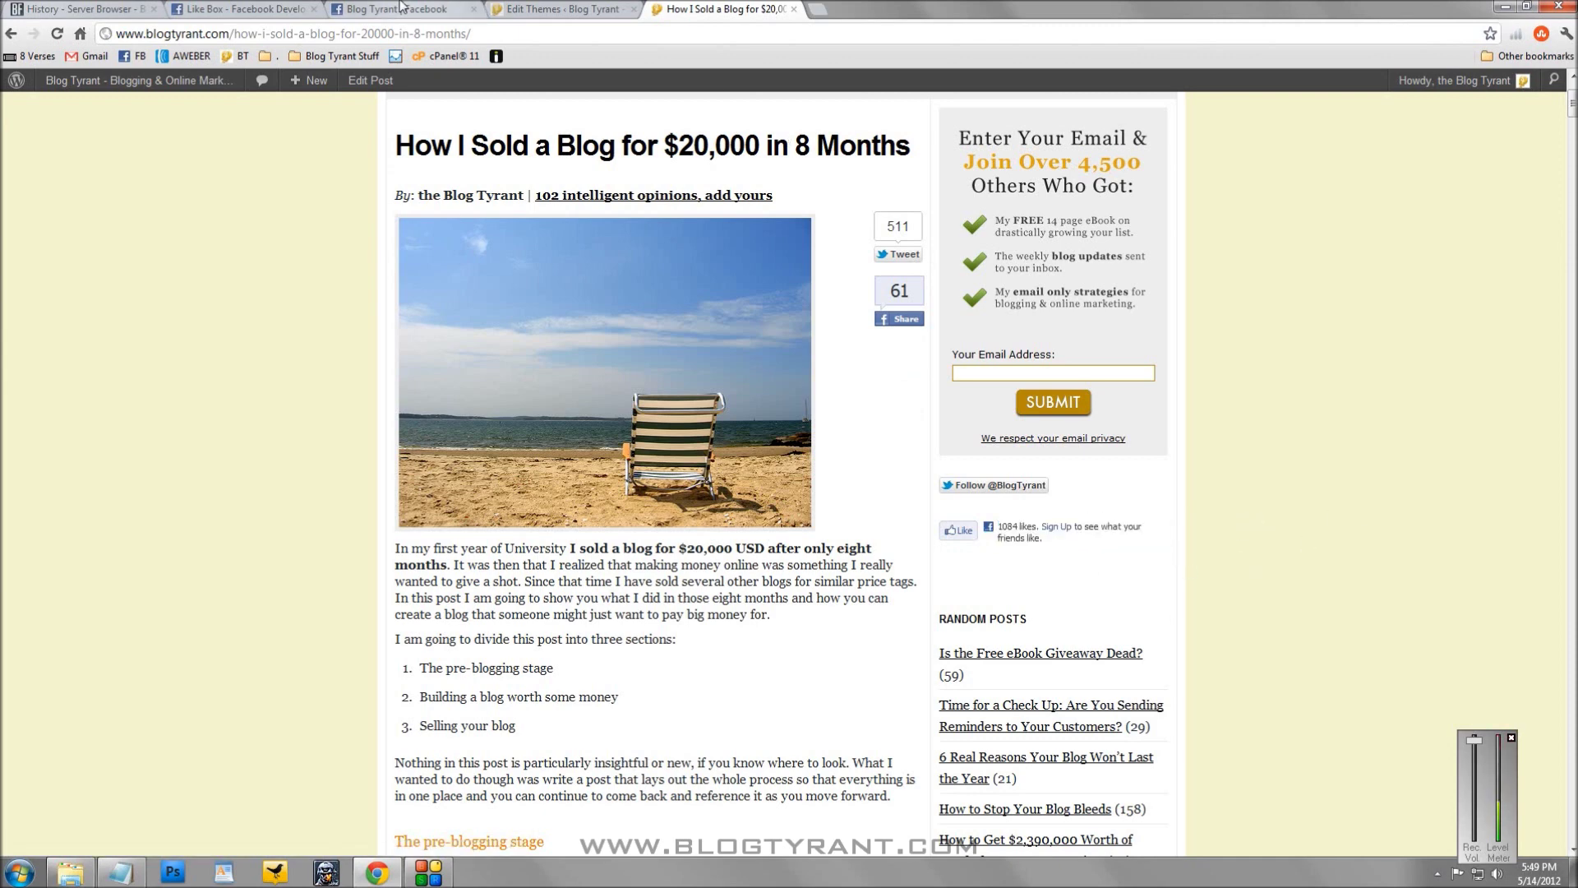
click(444, 9)
key(ctrl+shift+Tab)
Try the dark colour scheme, revert to light, and hide faces in the Like Box.
scroll(632, 452, down, 1)
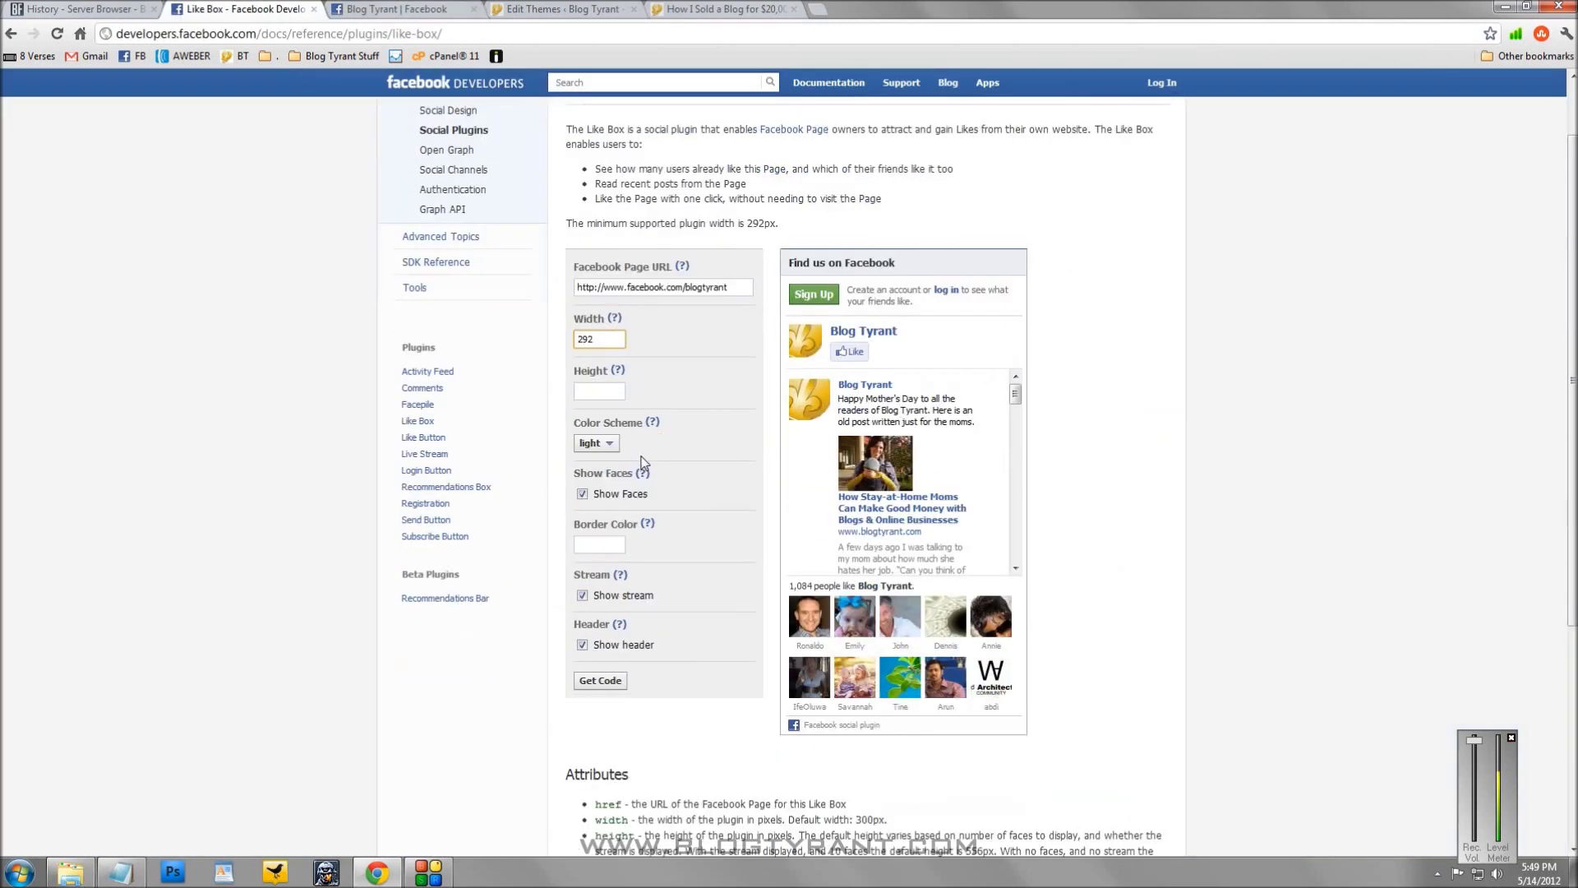
click(608, 443)
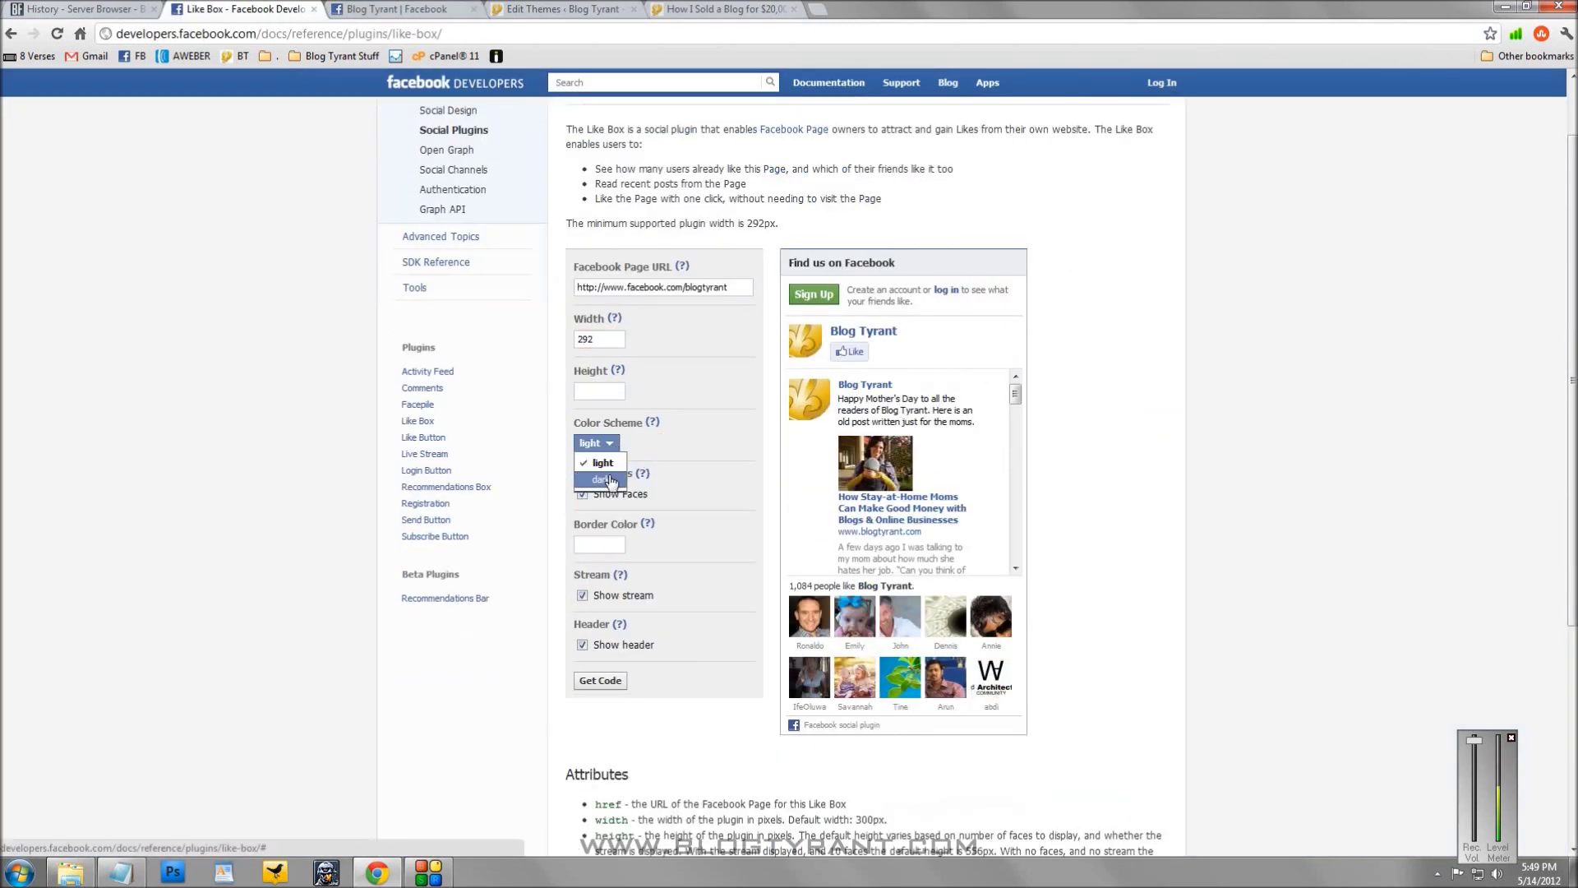
click(610, 475)
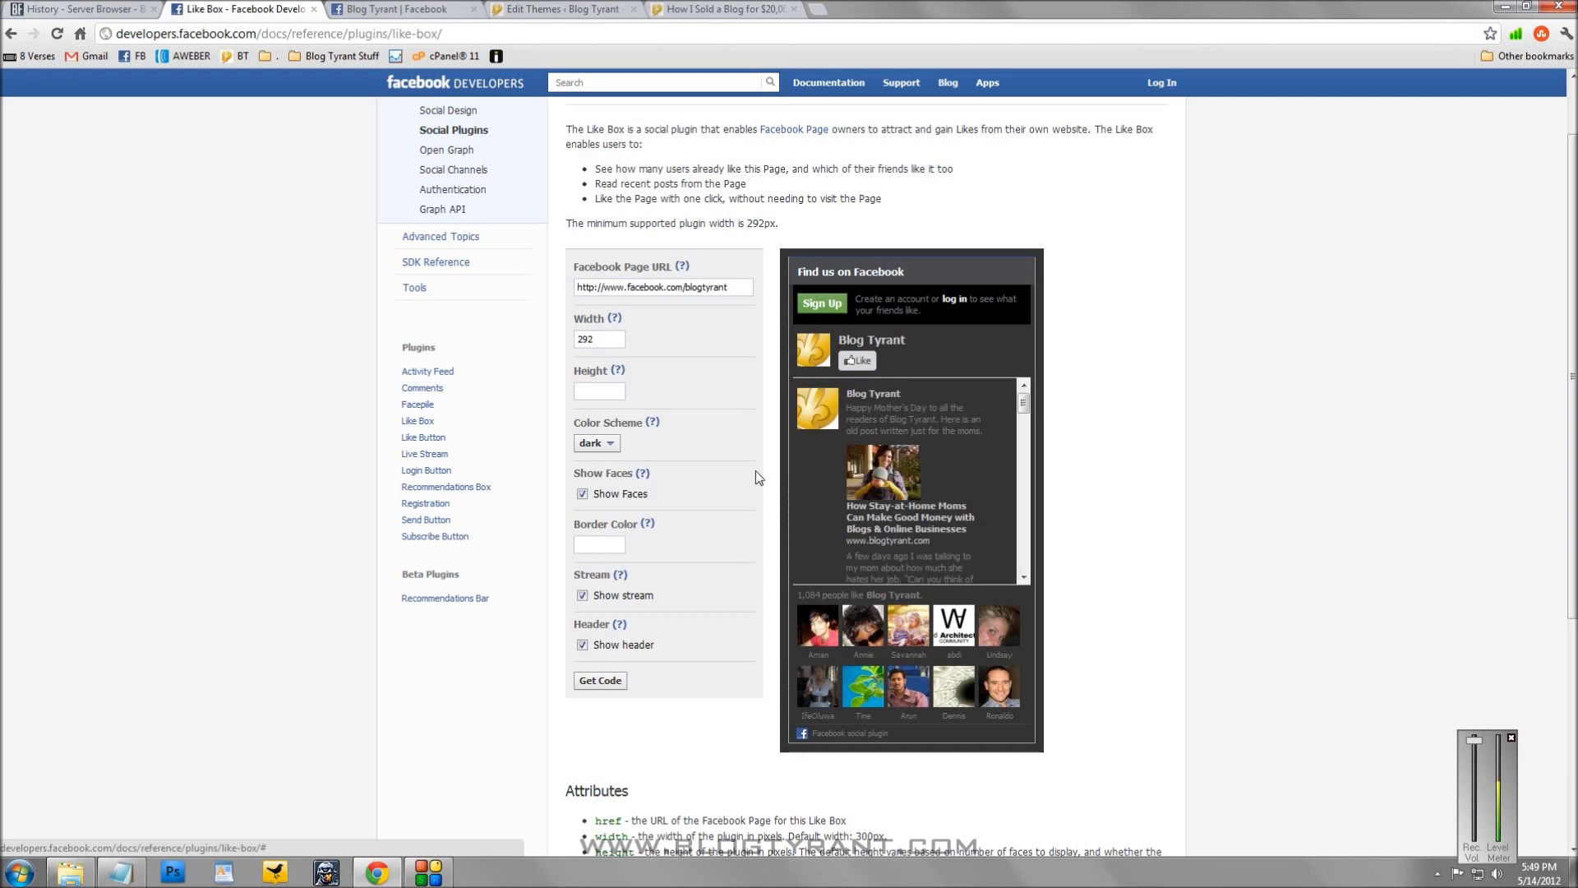
click(608, 448)
click(604, 462)
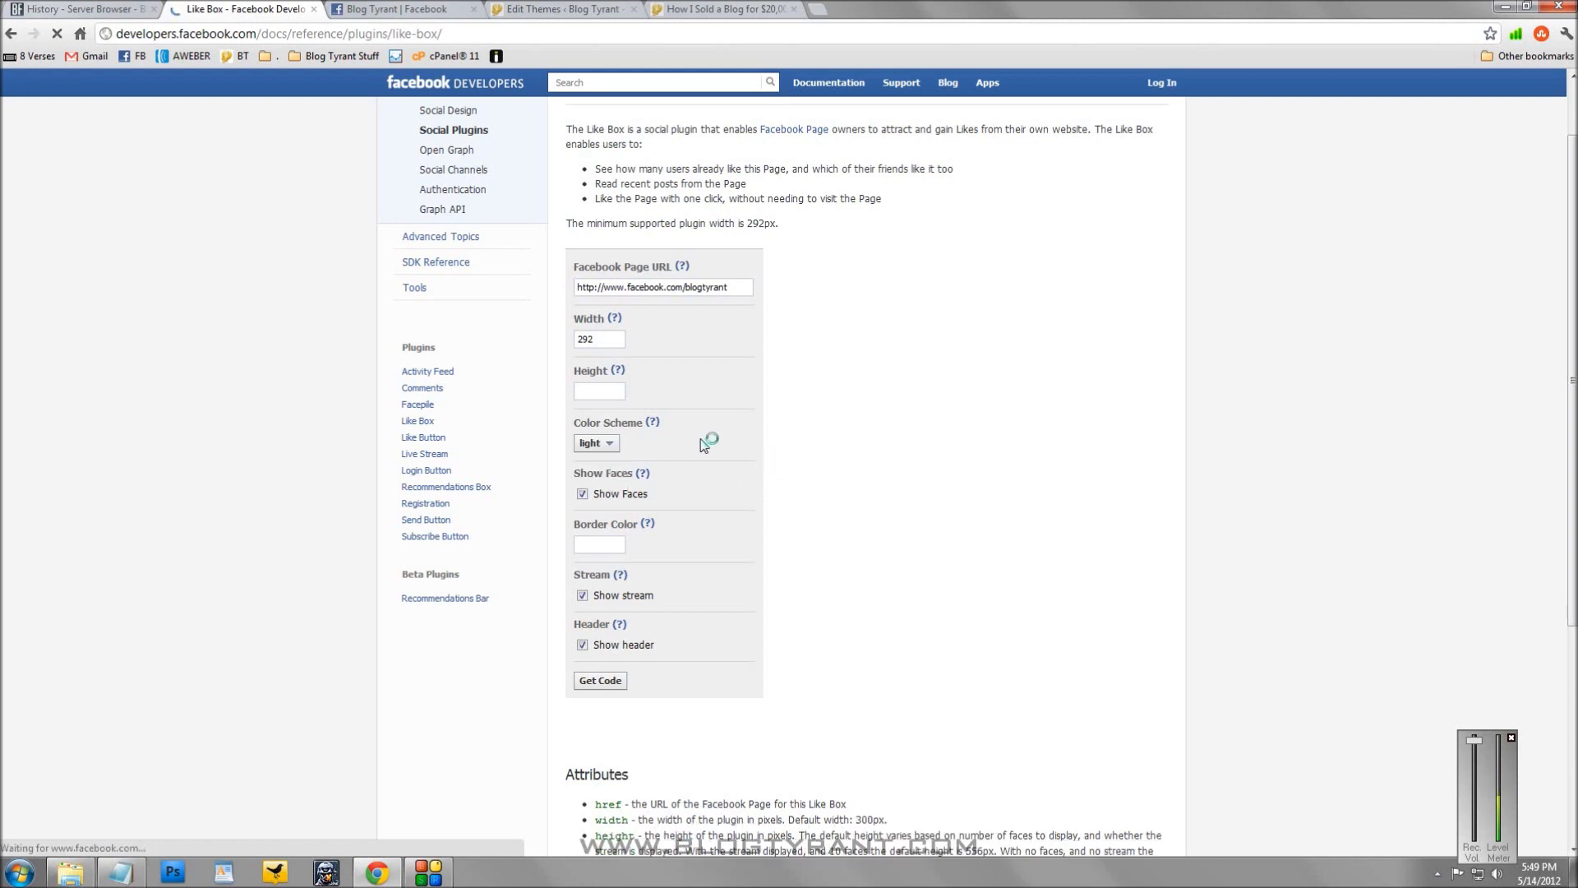
click(582, 495)
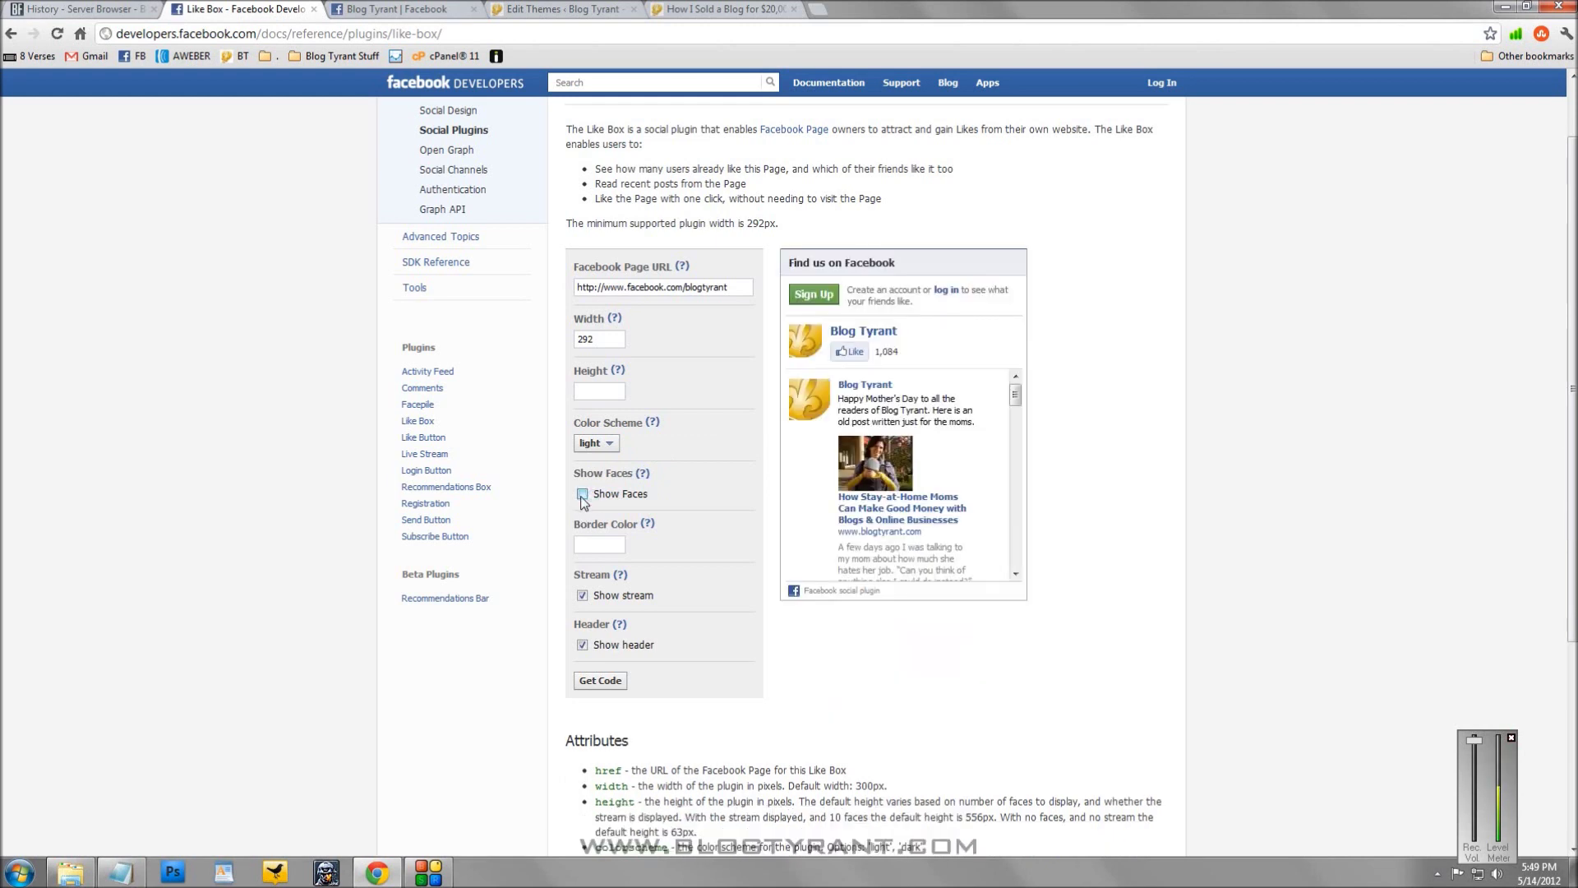
Set the border colour to #ffffff and refresh the Like Box preview.
key(Tab)
click(683, 545)
drag(615, 543, 543, 562)
click(657, 555)
click(621, 550)
click(648, 562)
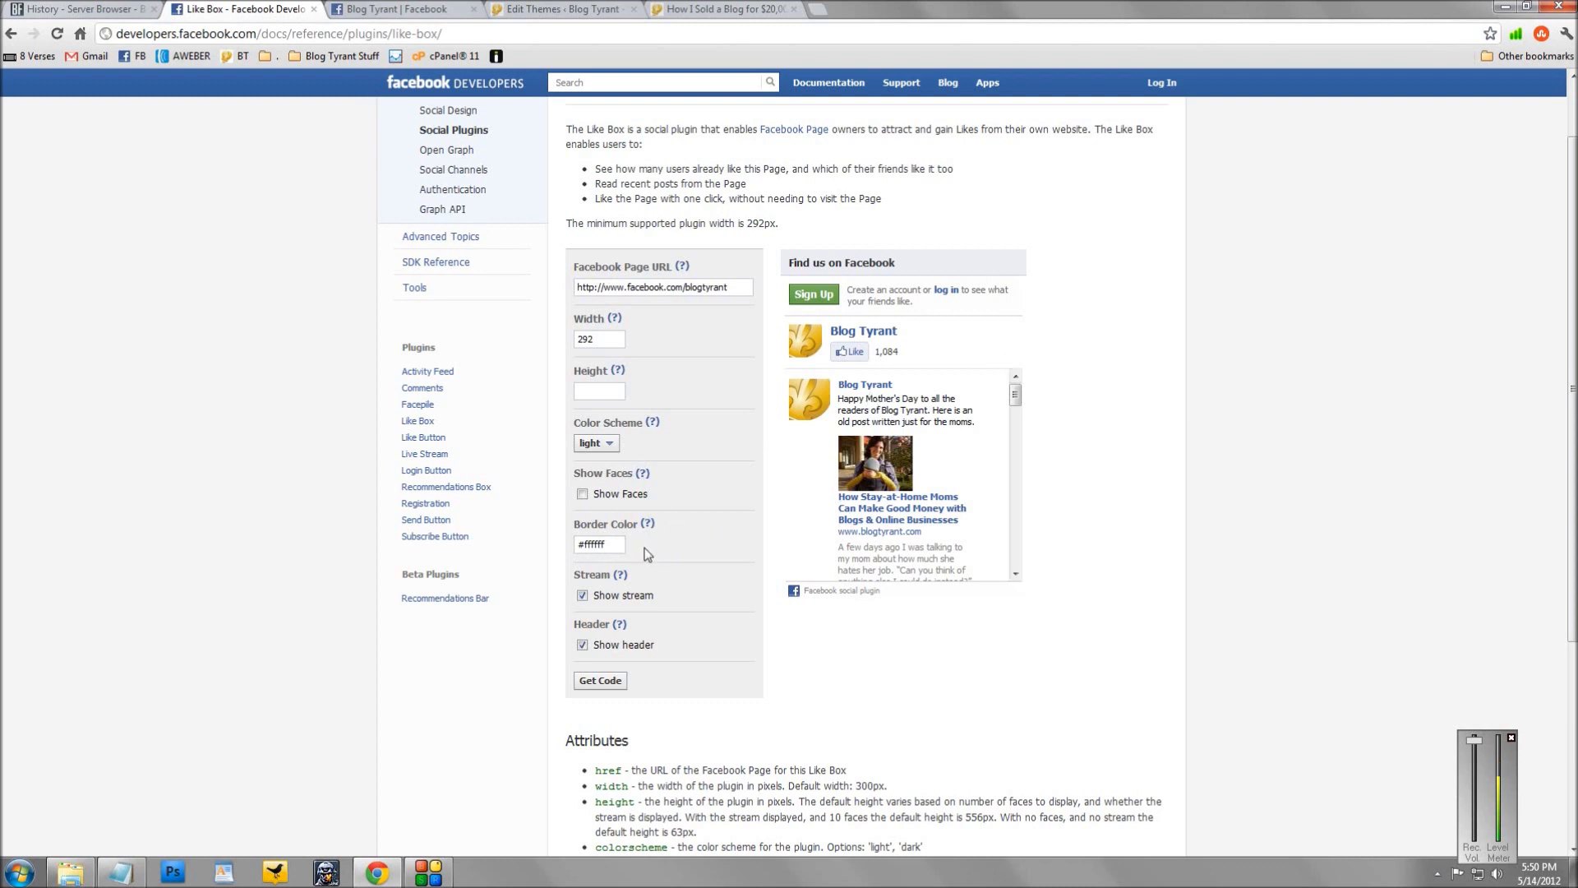
Turn off the stream, turn faces back on, and set the Like Box height to 600.
click(583, 595)
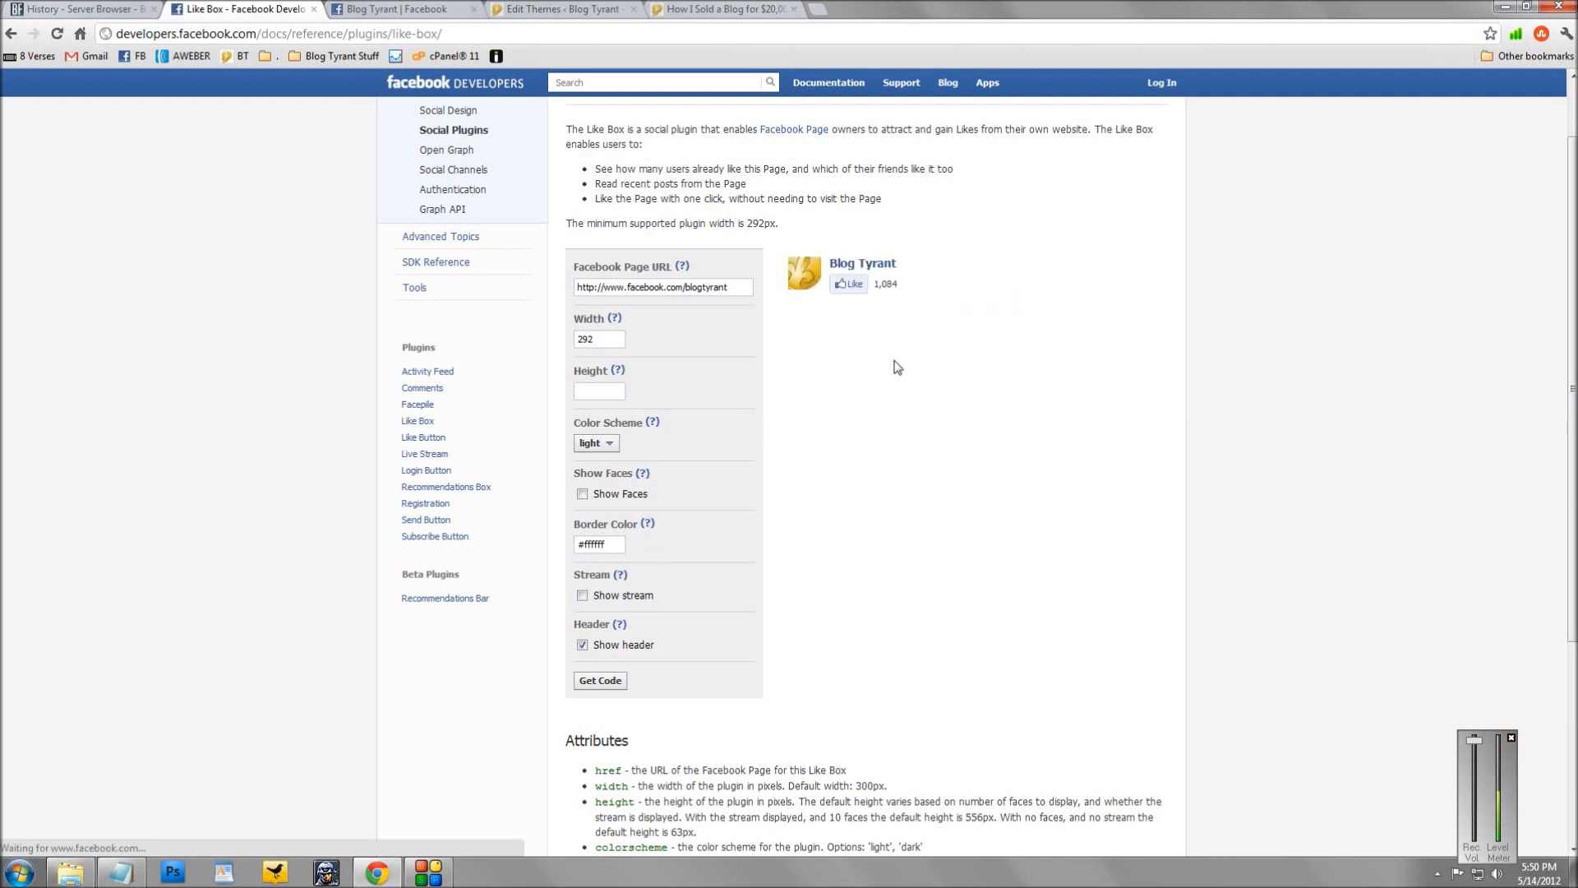
click(583, 493)
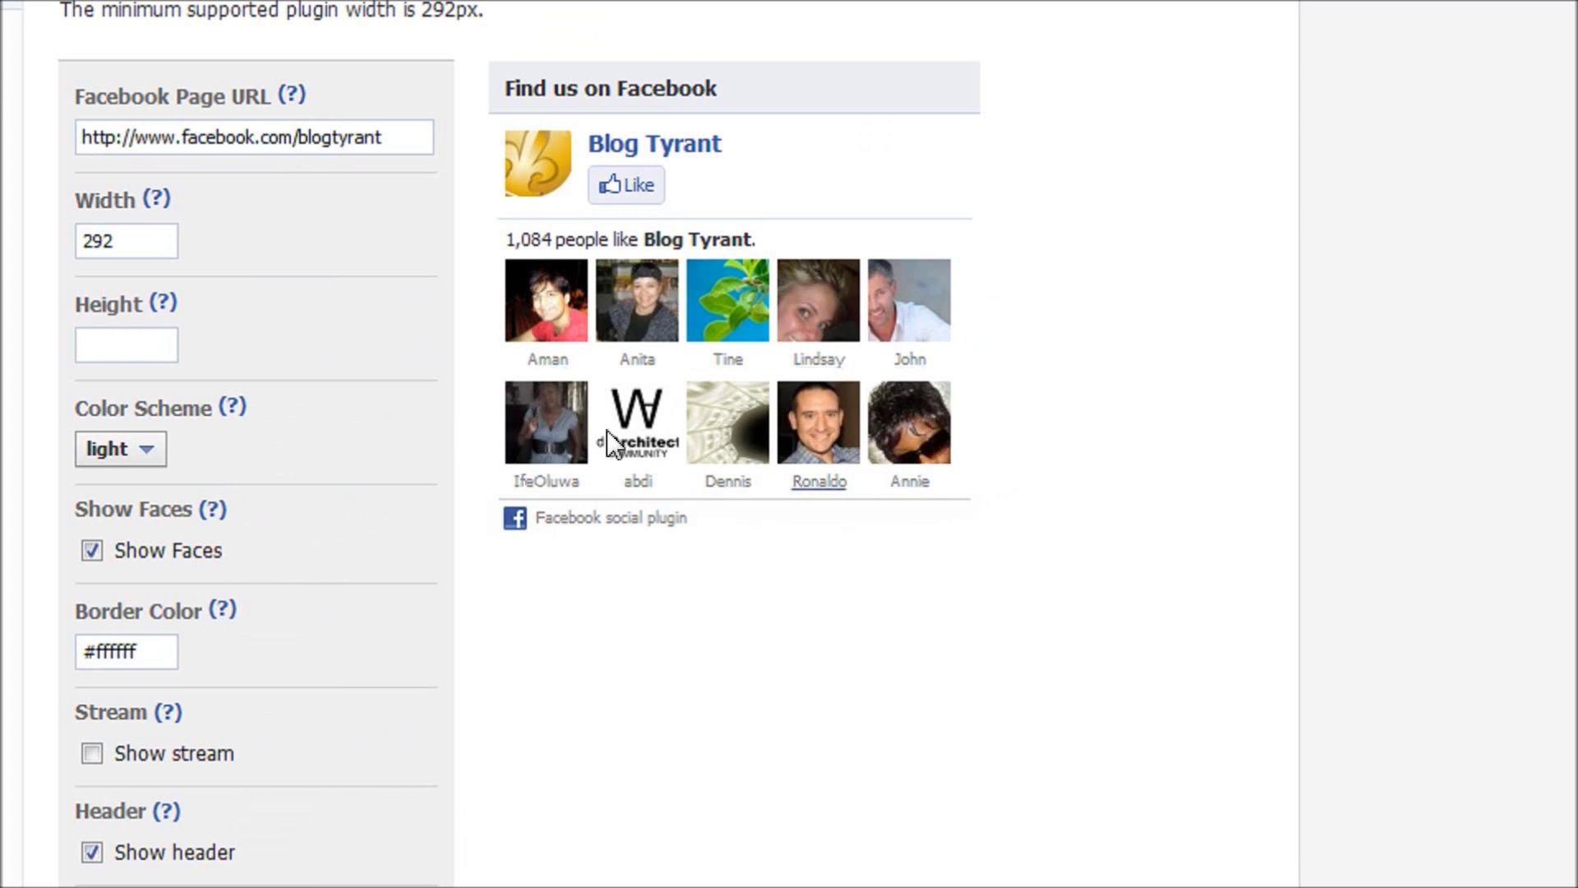
click(169, 339)
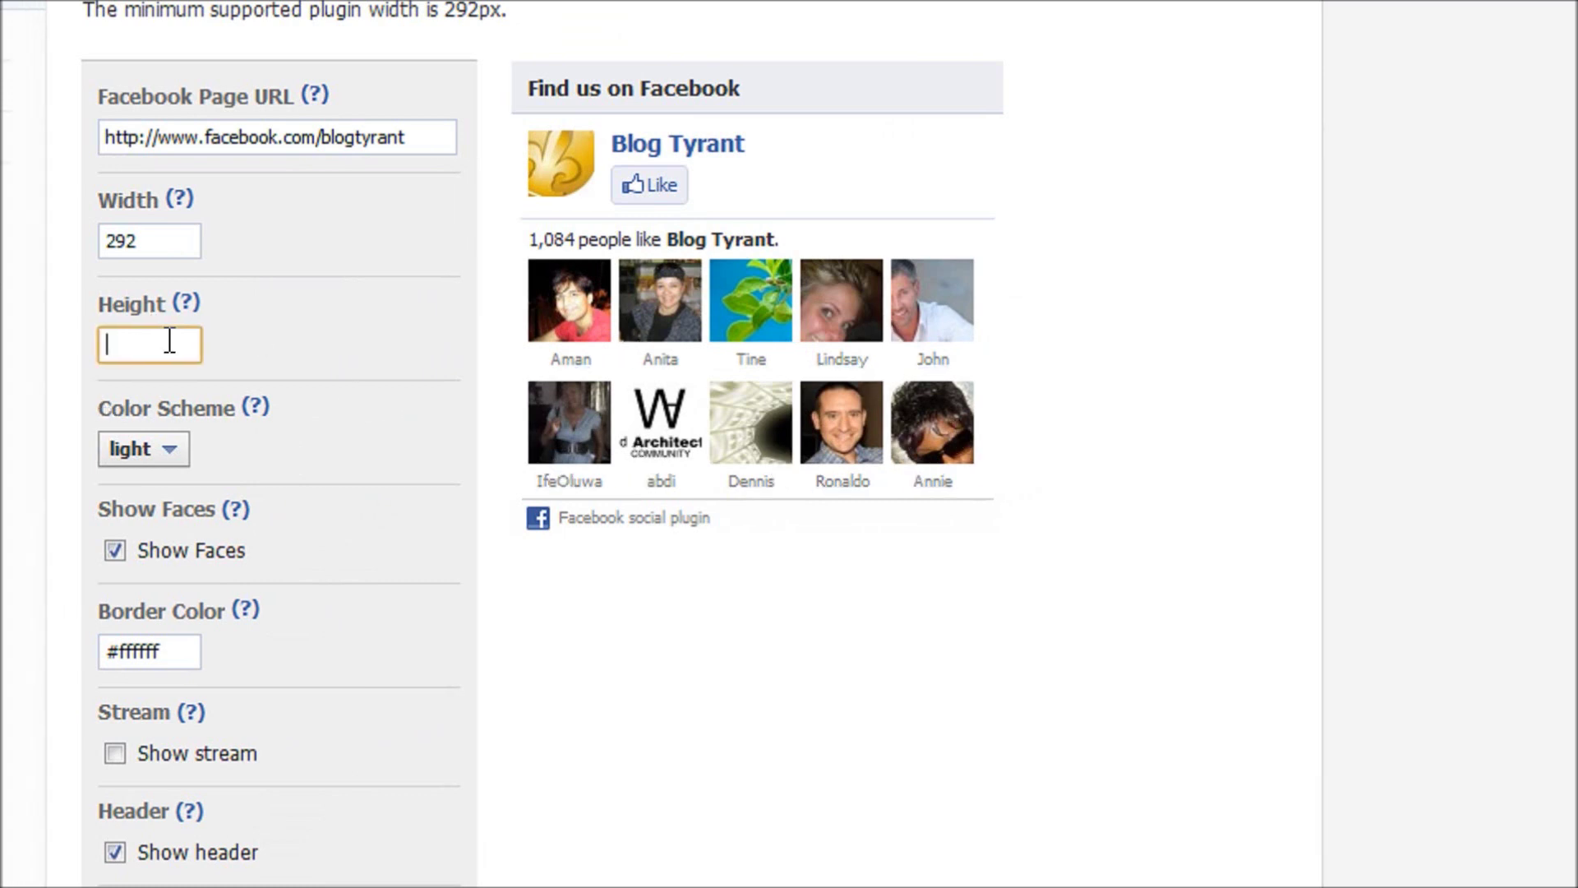
text(600)
click(265, 348)
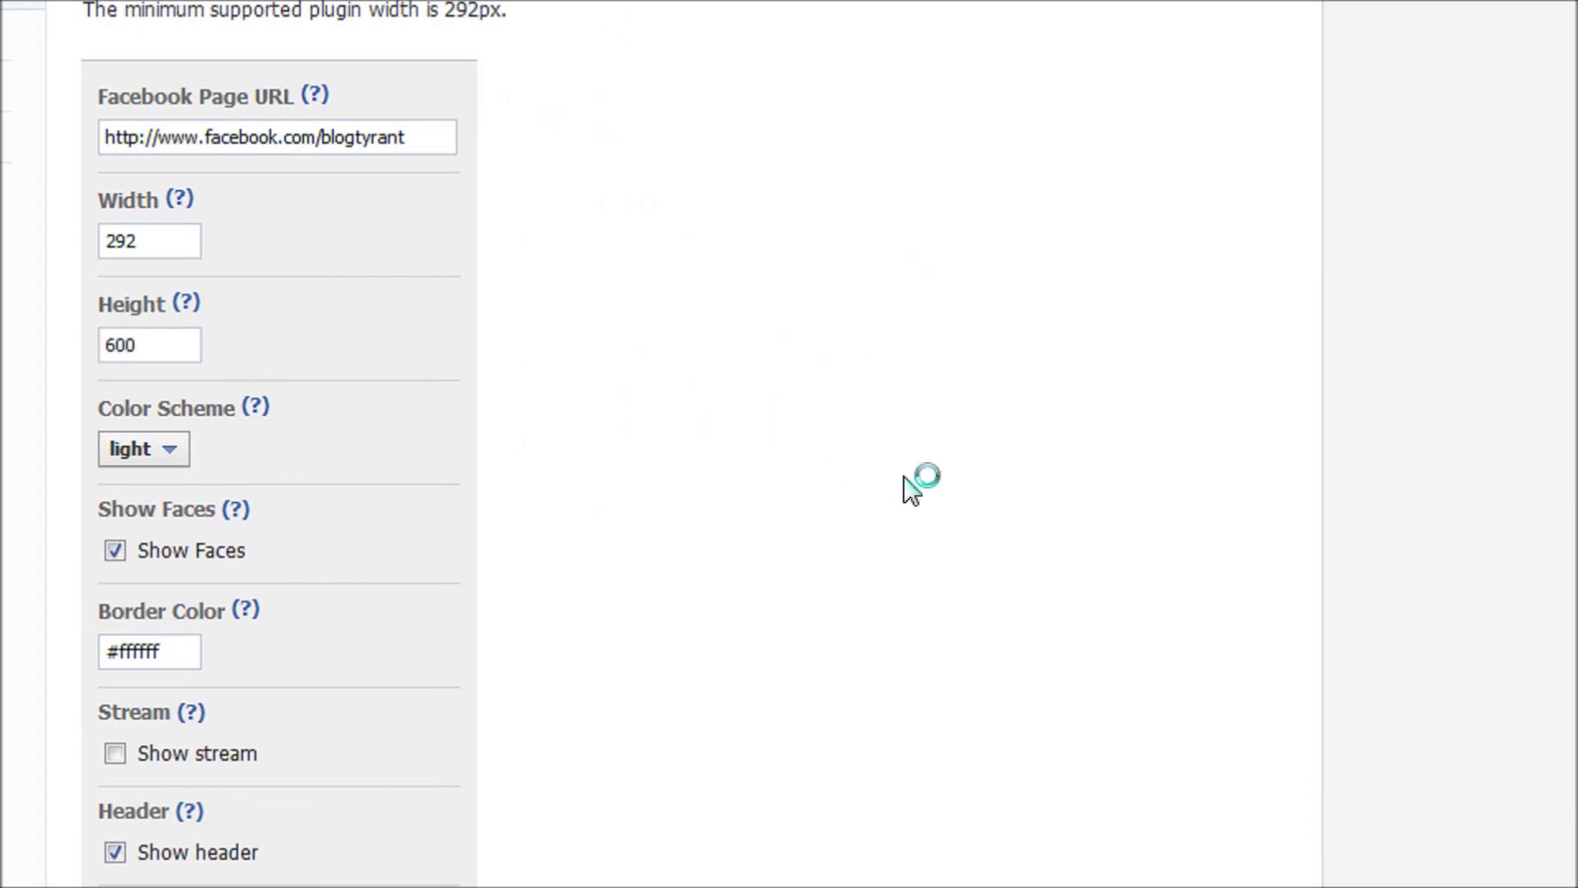
scroll(905, 791, down, 1)
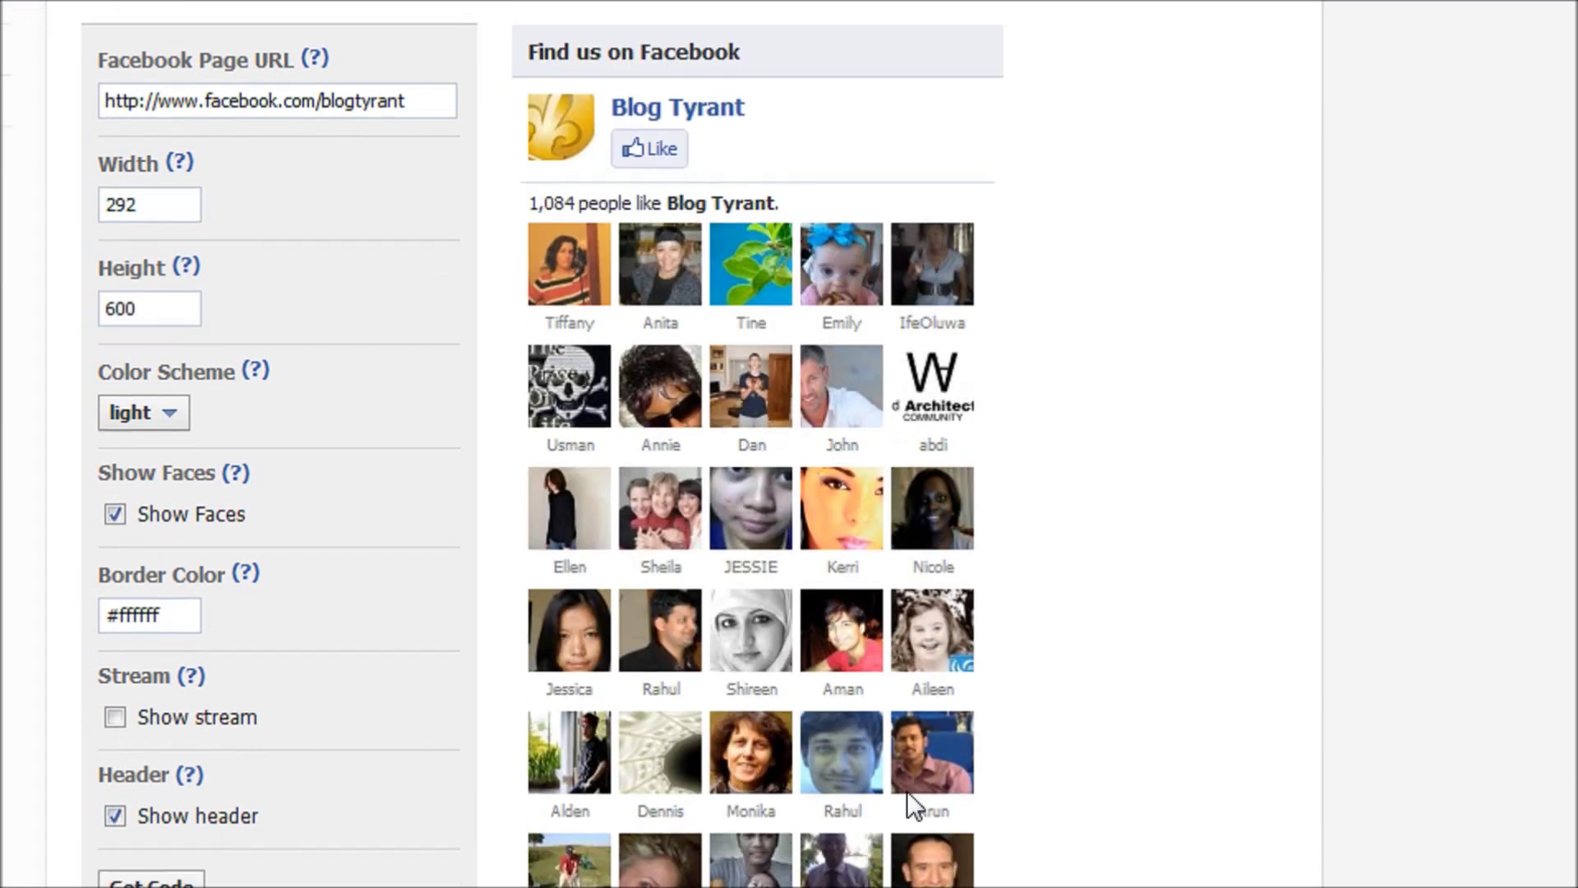
scroll(793, 843, down, 3)
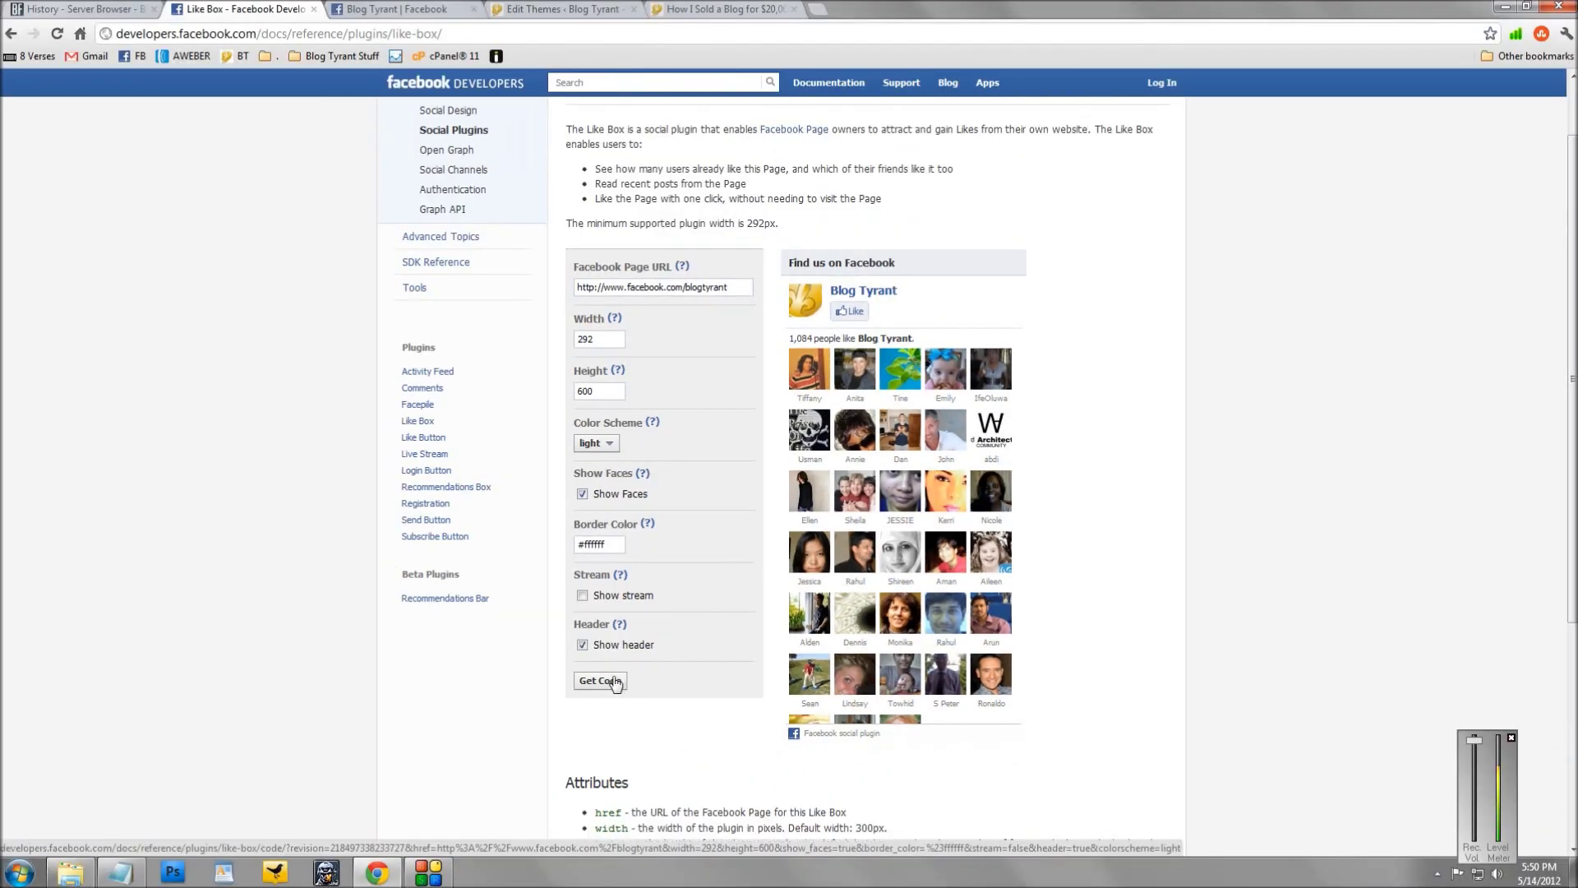
Generate the Like Box code and copy the fb-like-box plugin snippet (width 292, height 600).
click(614, 682)
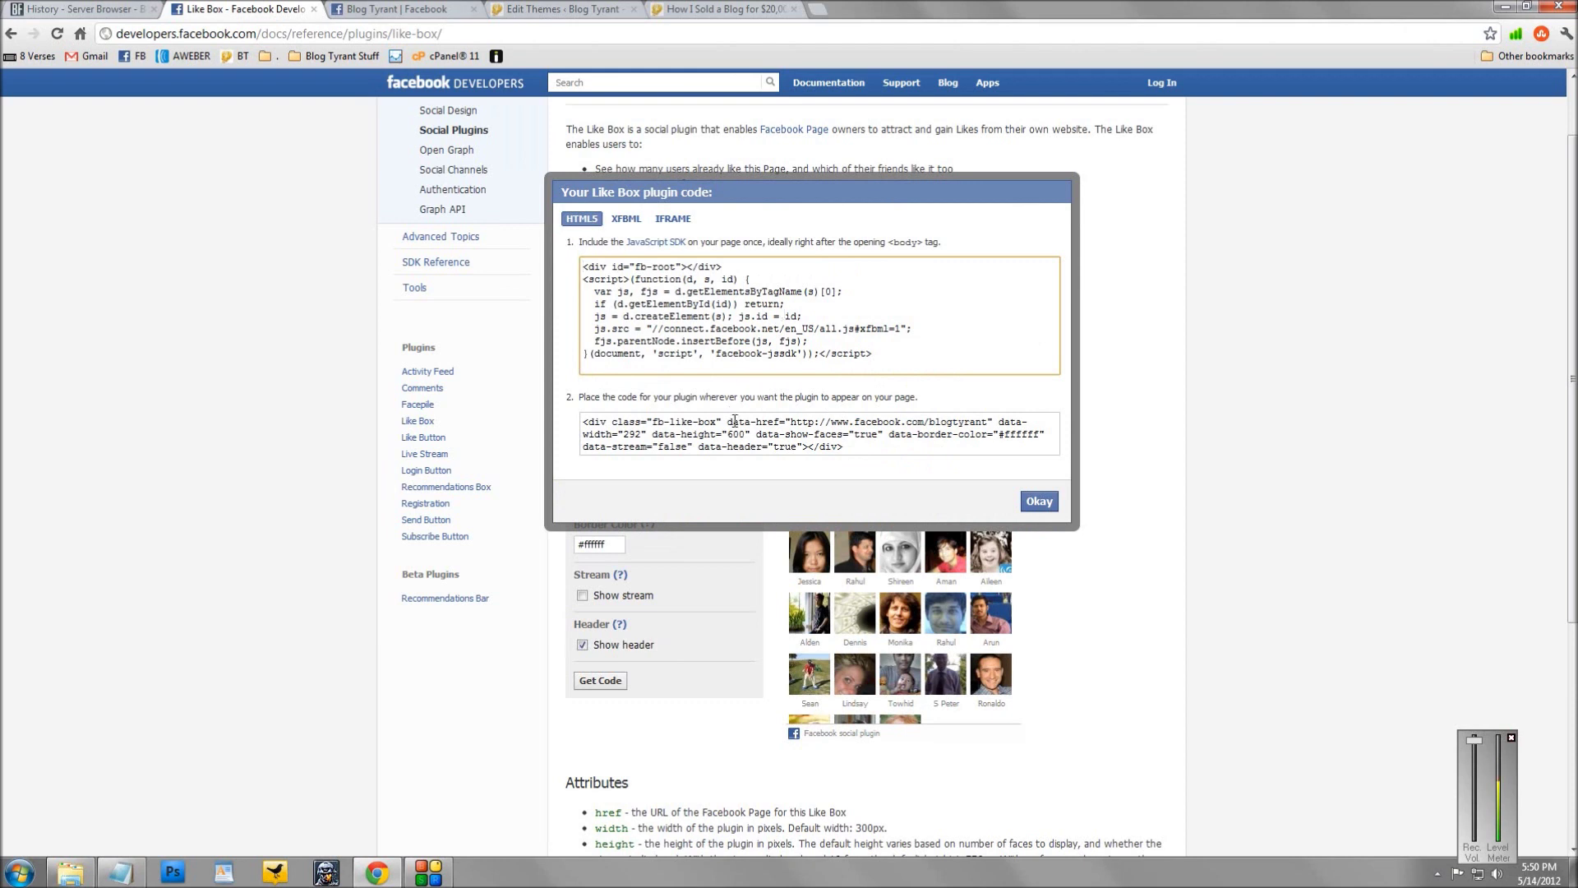
click(775, 433)
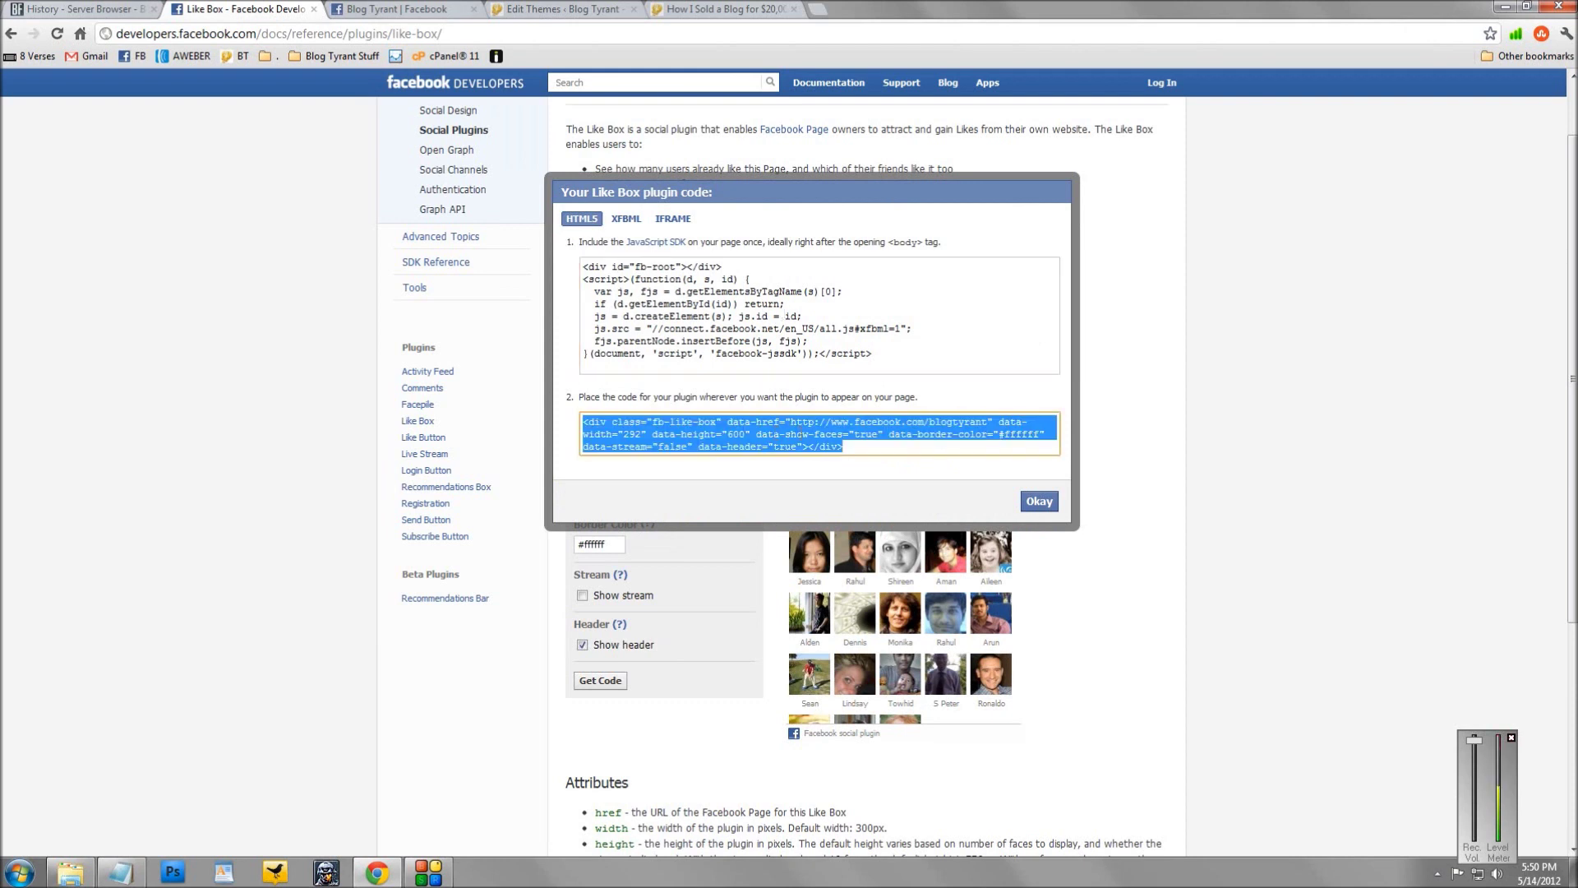
right_click(797, 433)
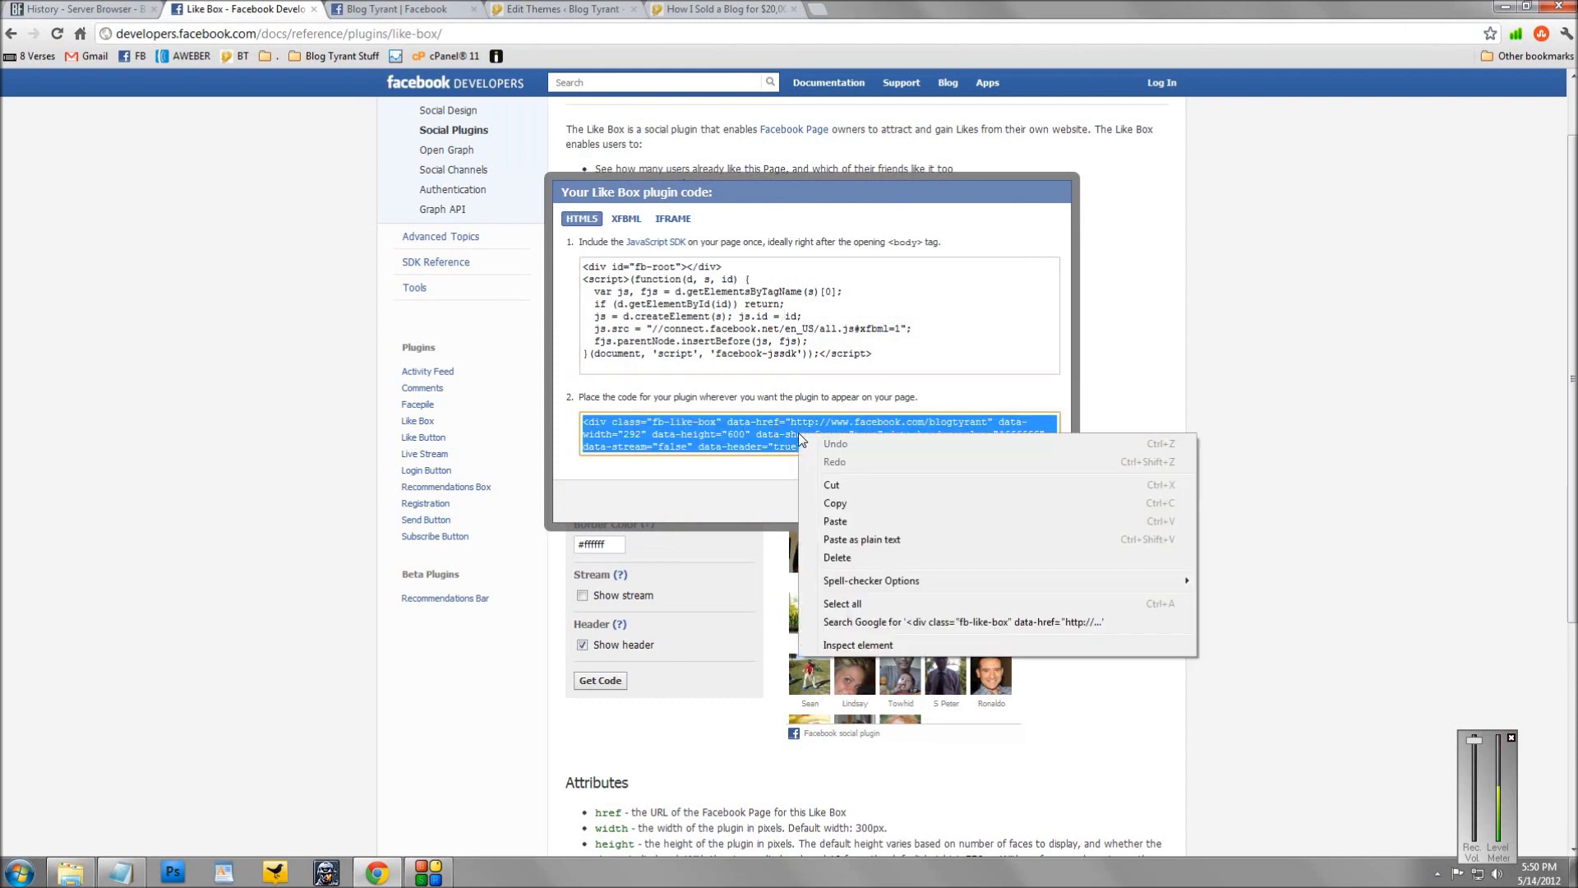
click(826, 507)
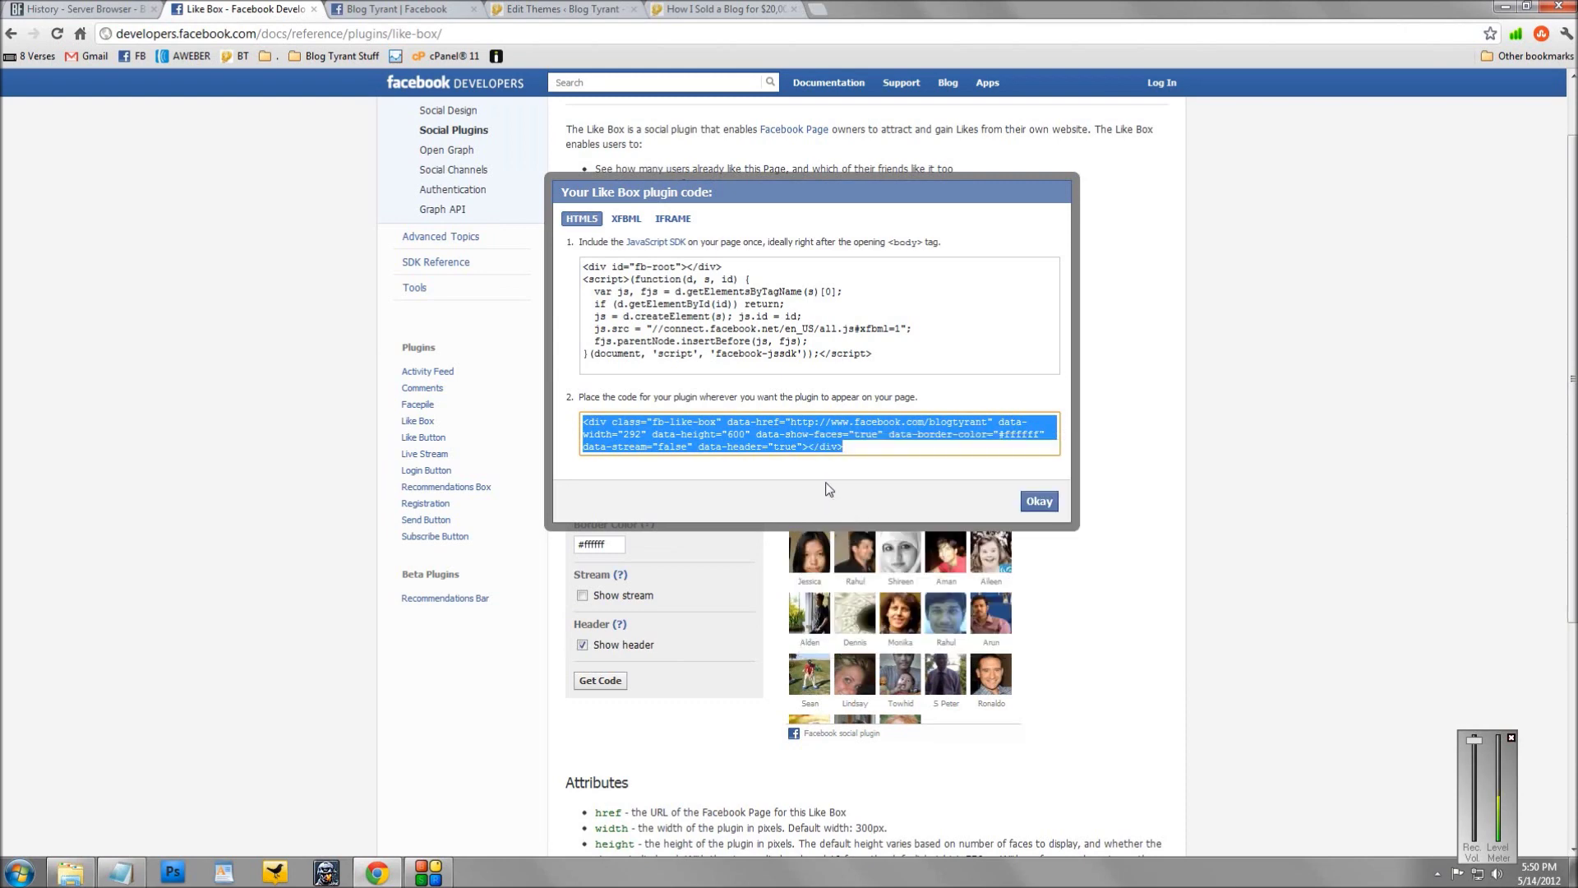
Compare the theme editor, Like Box code and Blog Tyrant Facebook page, ending in sidebar.php.
click(603, 8)
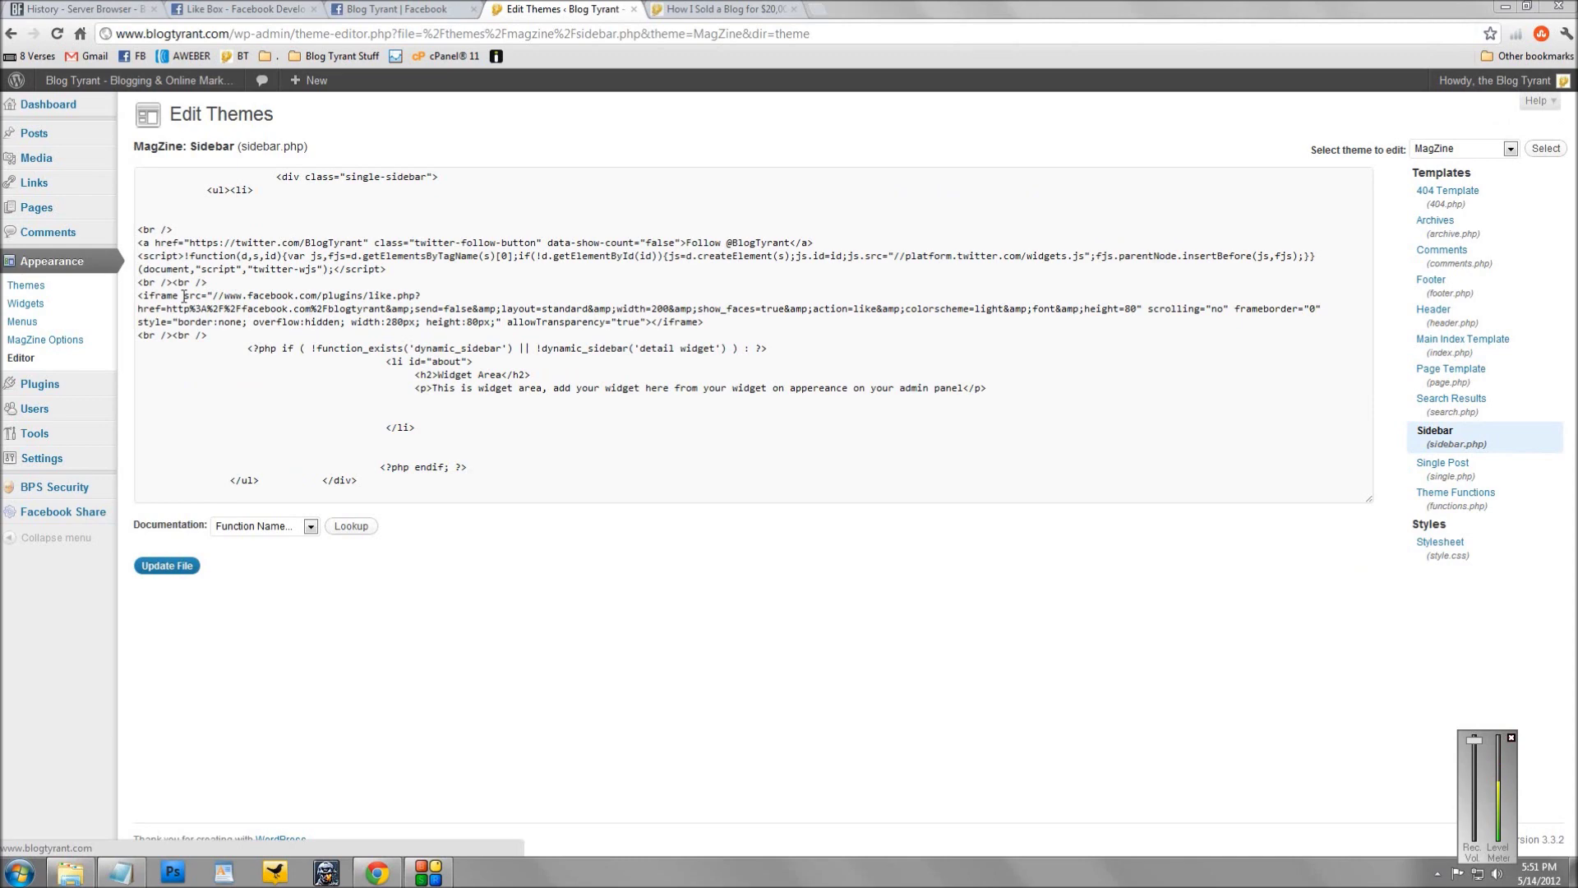
click(269, 9)
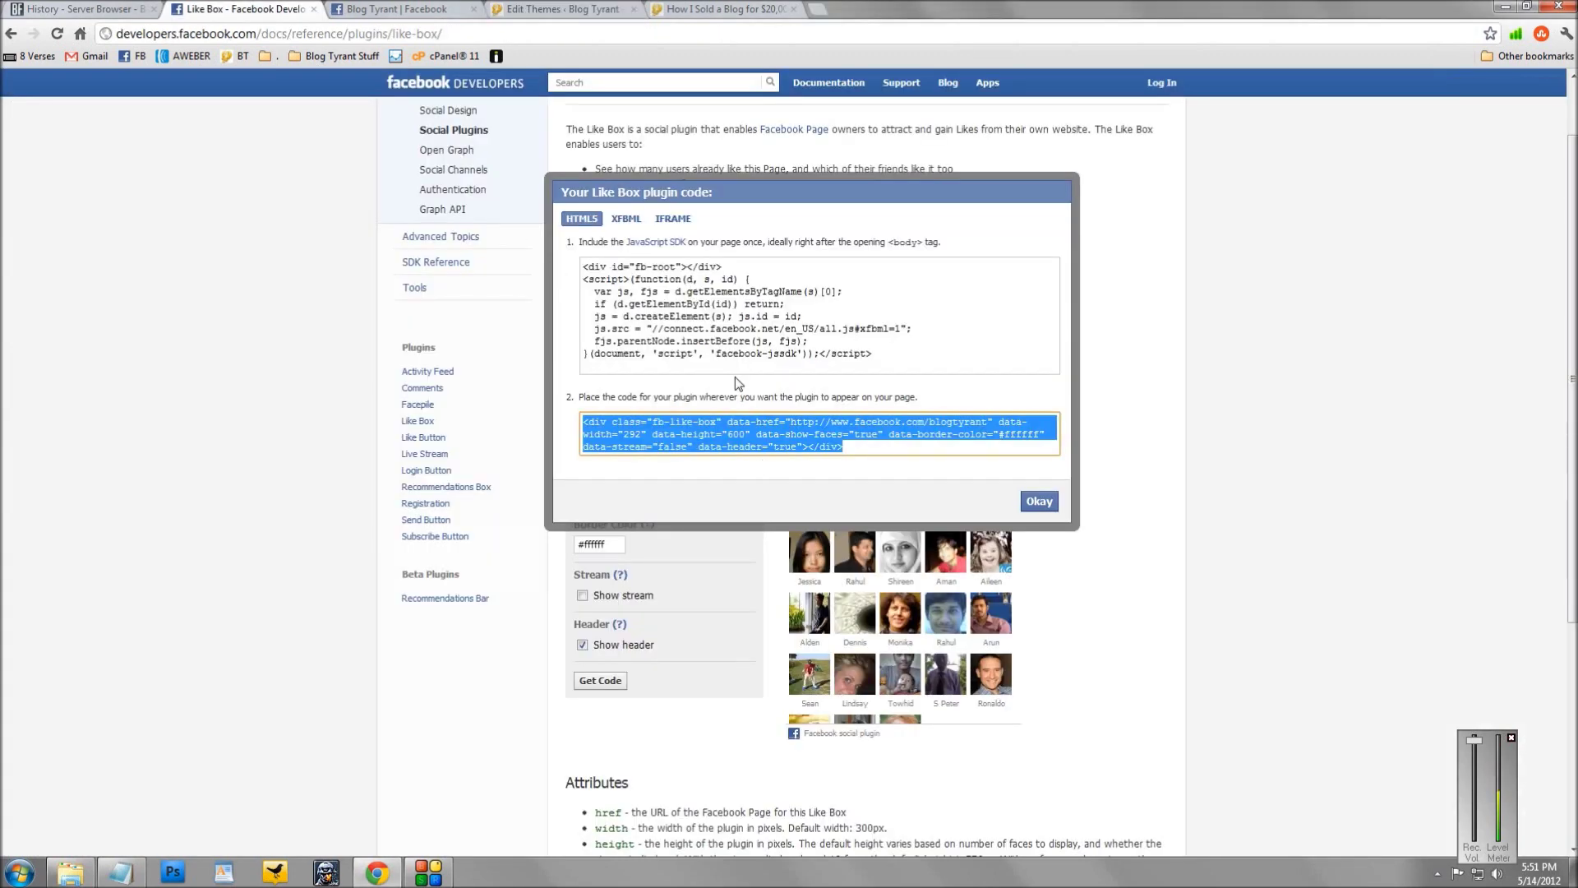
click(397, 9)
click(559, 9)
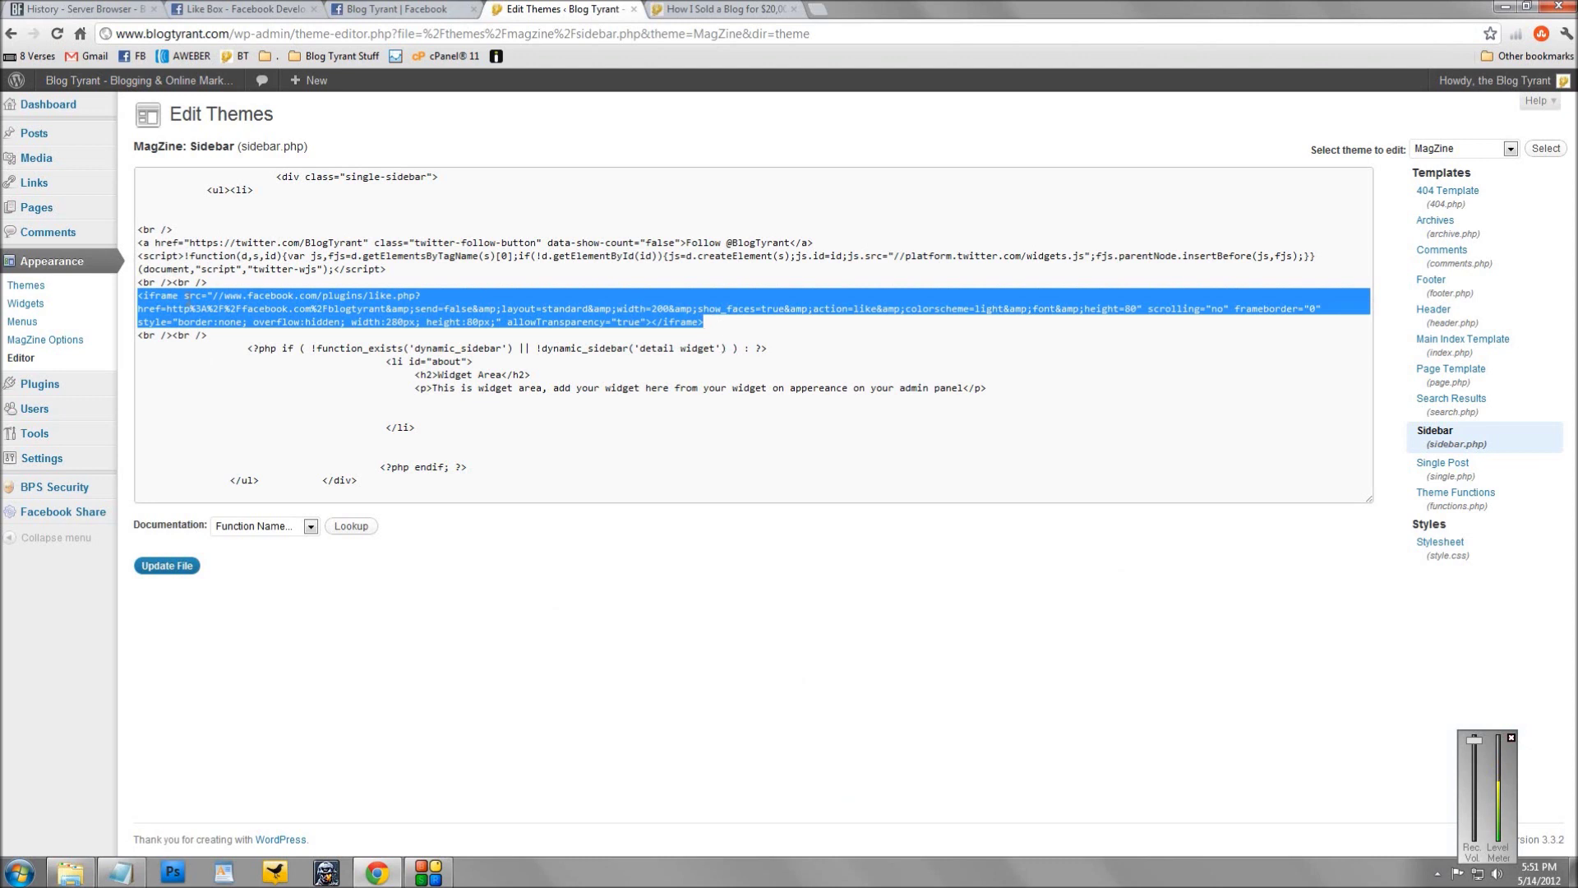
Select the line break above the Facebook iframe in sidebar.php, then check the live post's sidebar.
click(208, 283)
drag(207, 283, 168, 285)
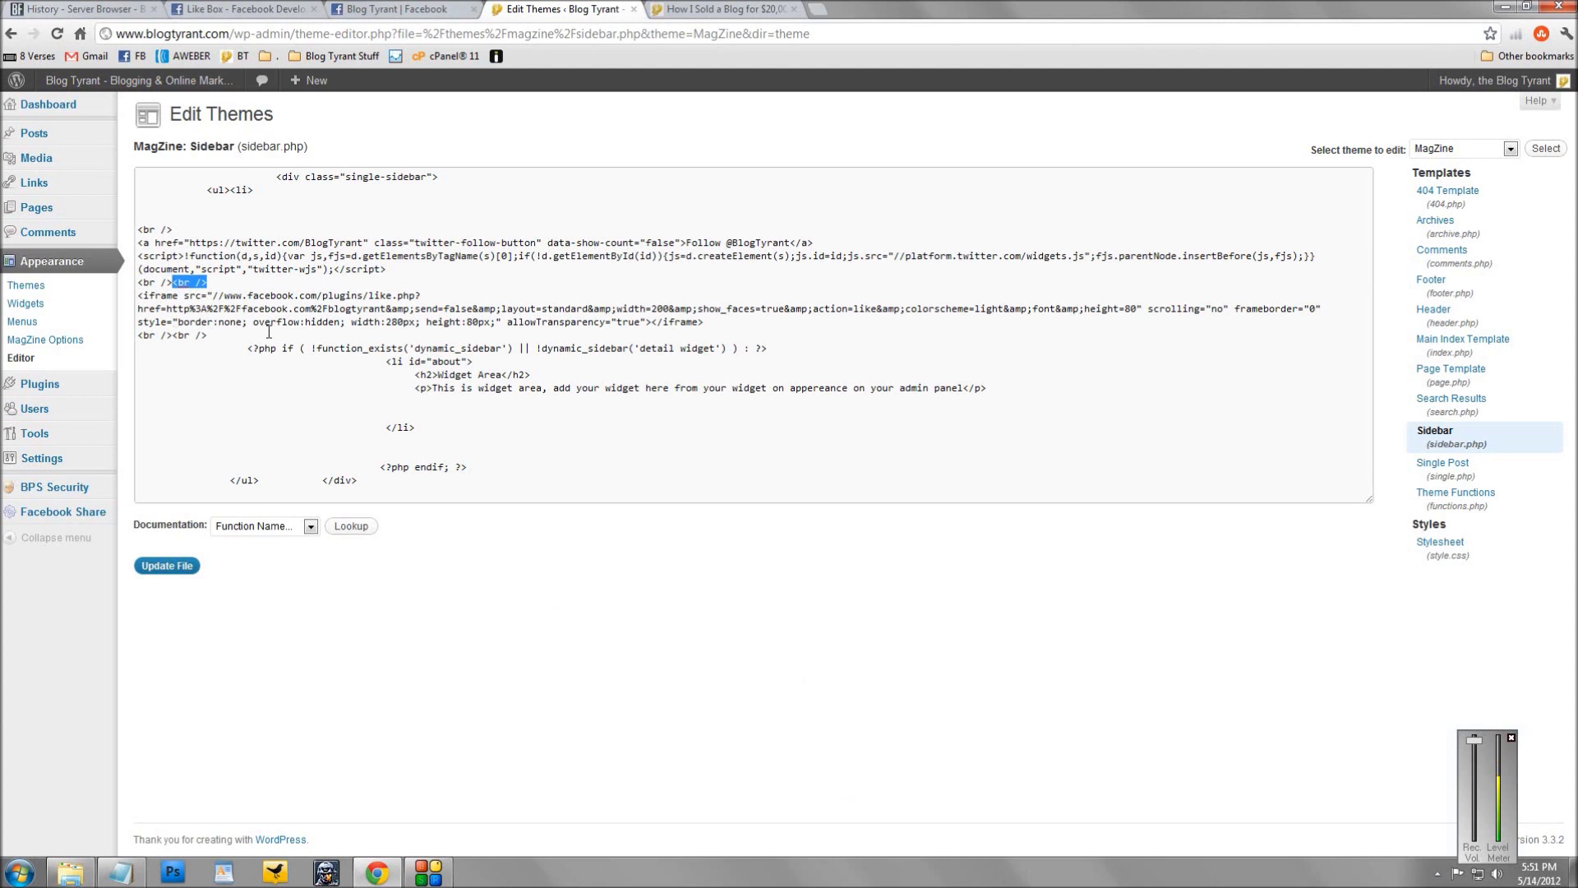
click(242, 280)
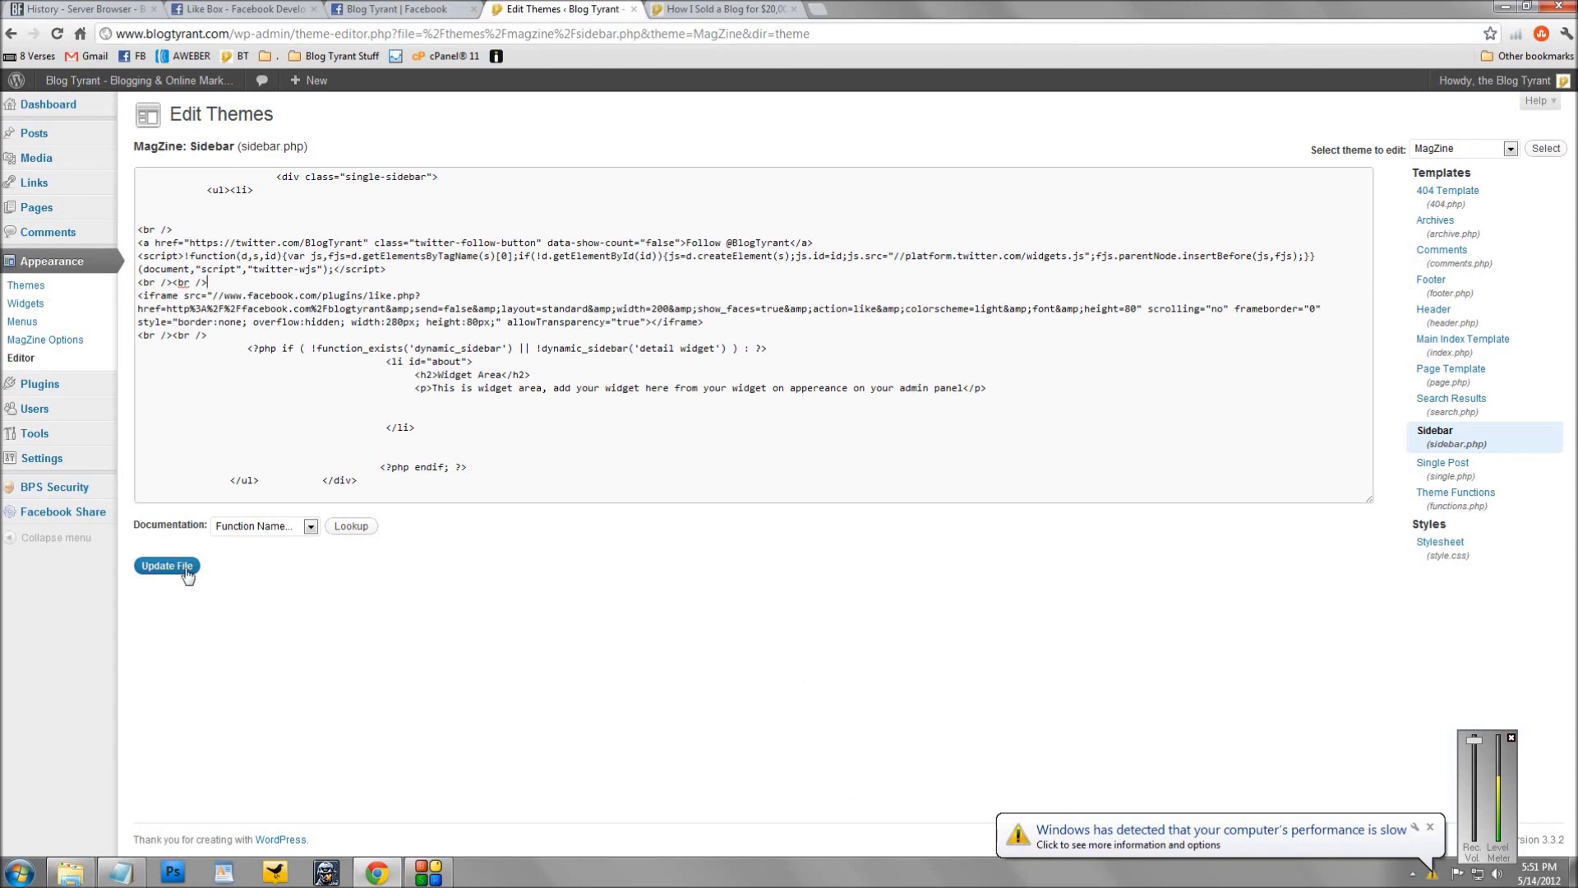
click(690, 9)
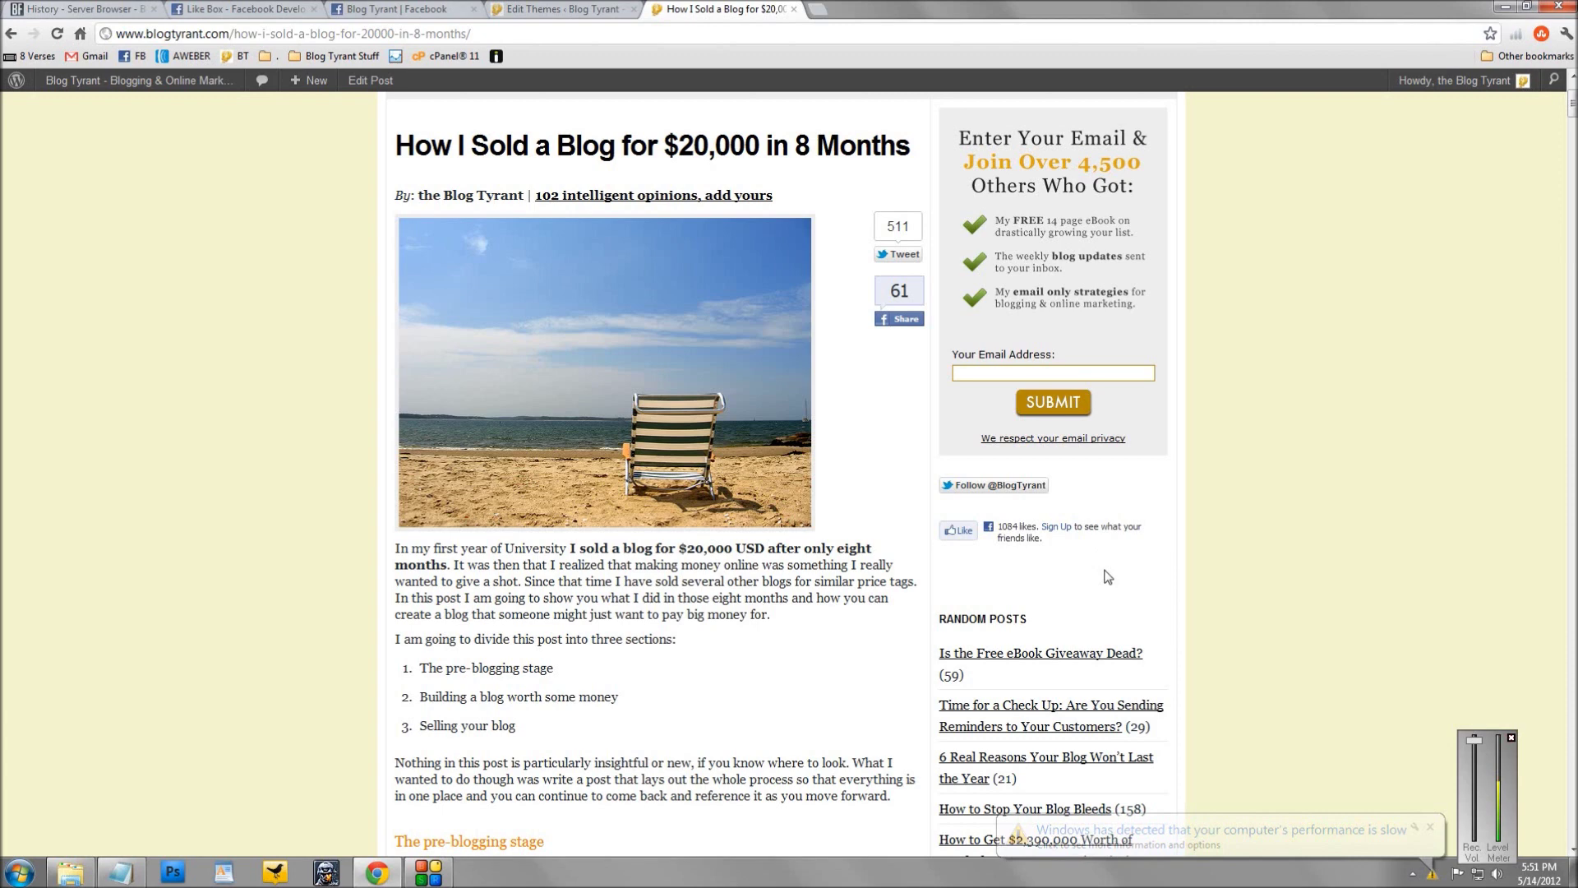
scroll(1110, 576, up, 2)
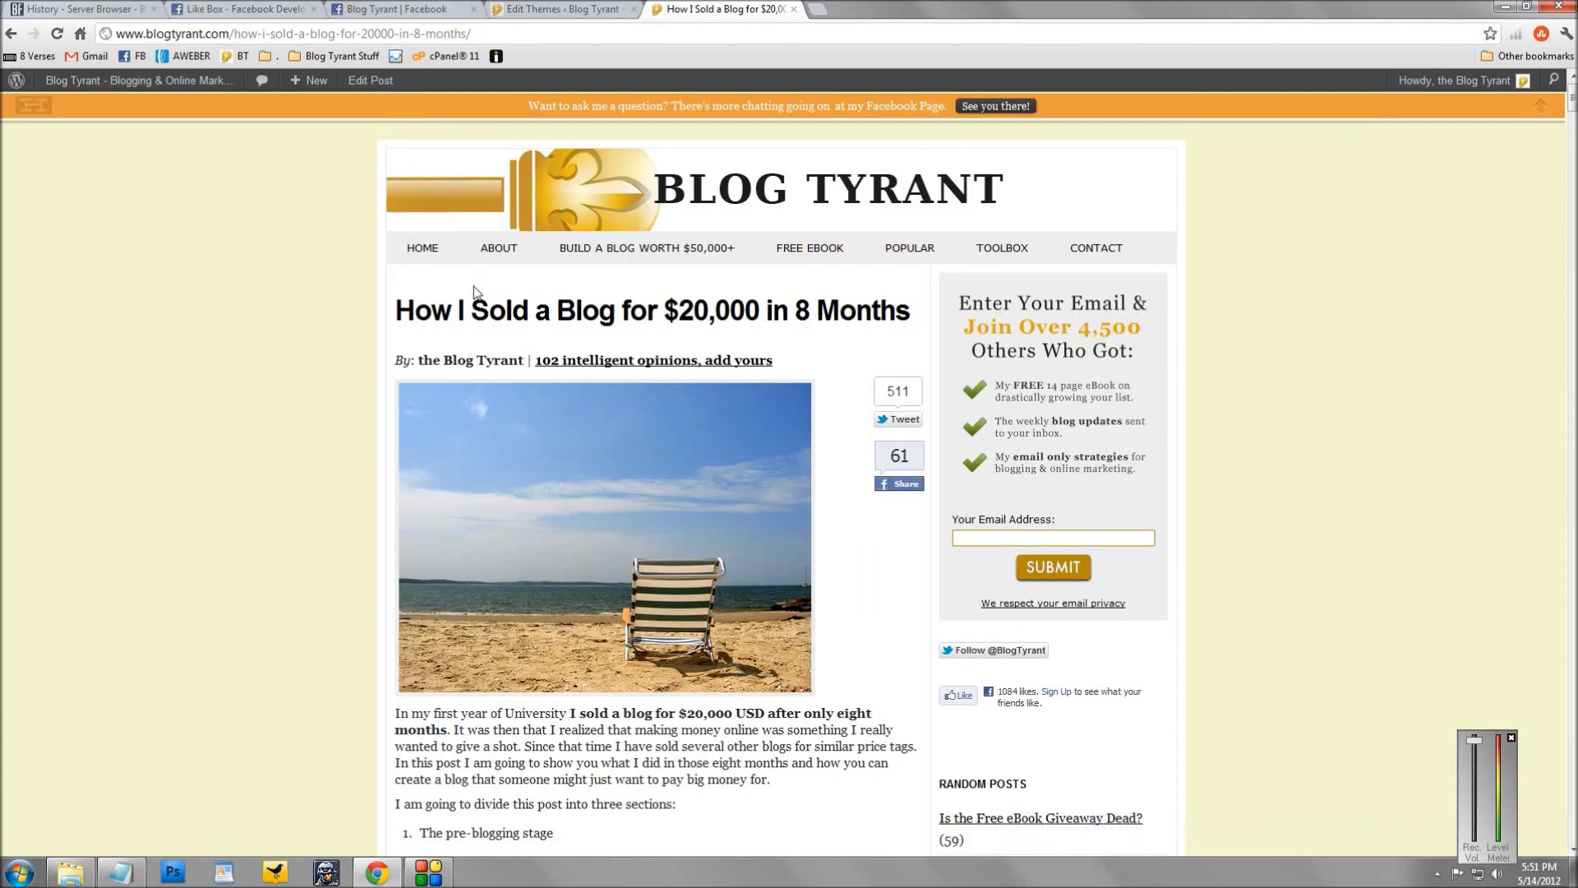